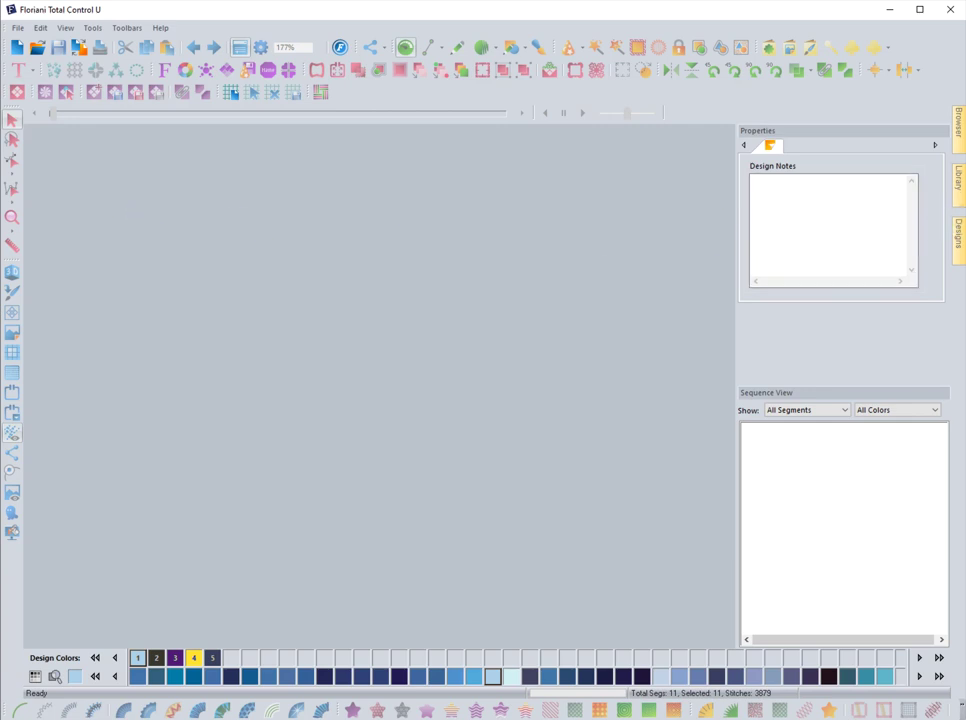
- Switch to File Explorer and open the March_2018_03 JPG image from the Designs folder in Floriani Total Control U
key("alt+Tab")
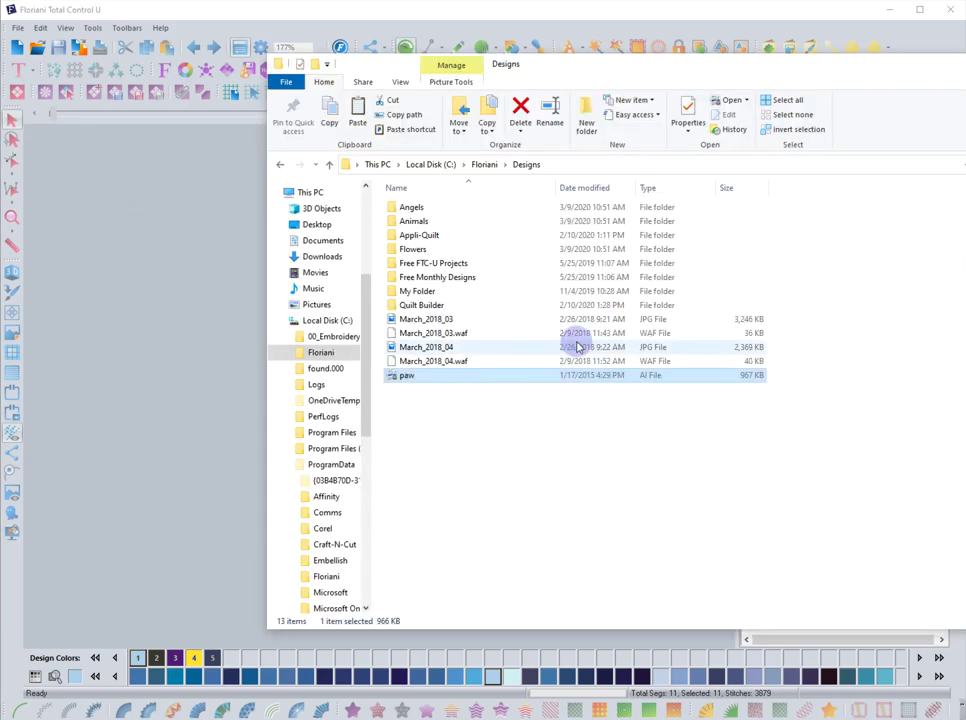
left_click(431, 321)
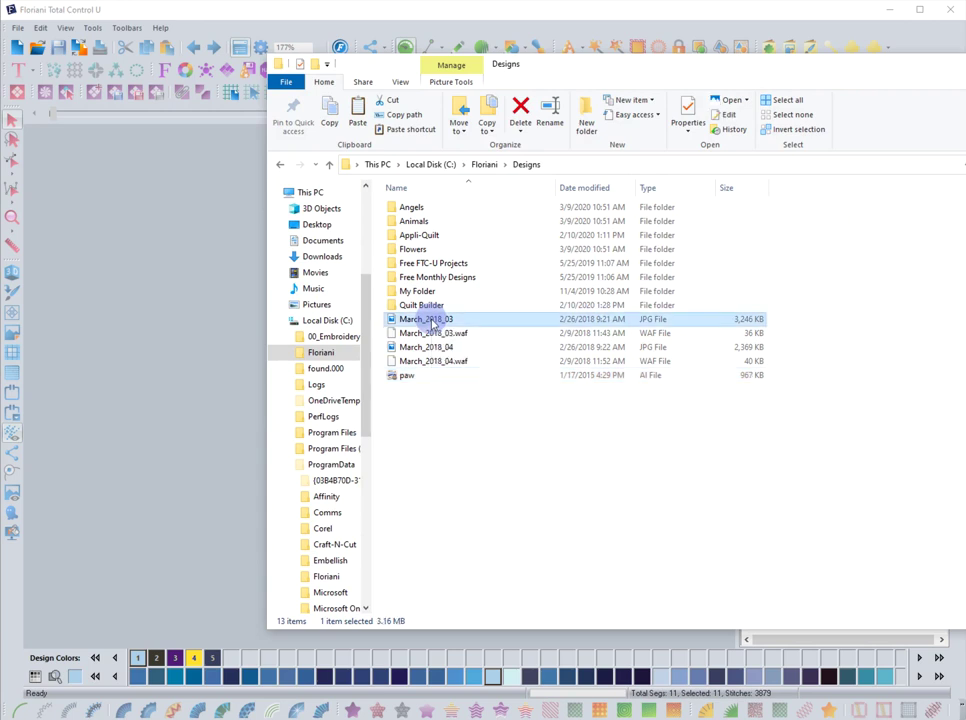
left_click_drag(437, 320, 185, 338)
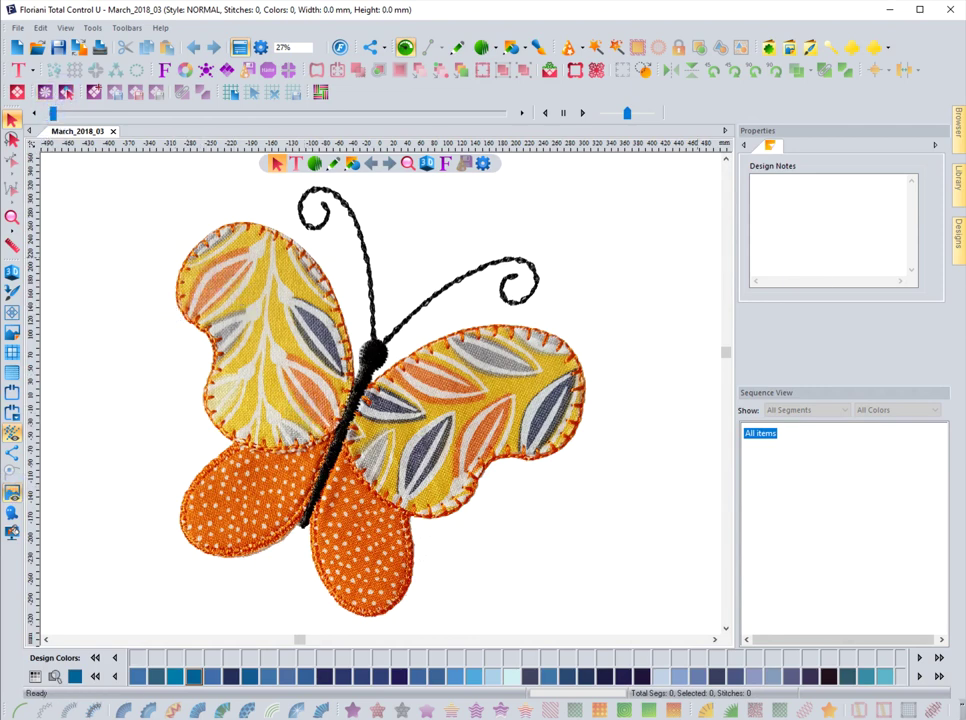
- Open March_2018_03.waf from the Designs folder and compare the stitch design with the March_2018_03 image
left_click(66, 92)
left_click(413, 336)
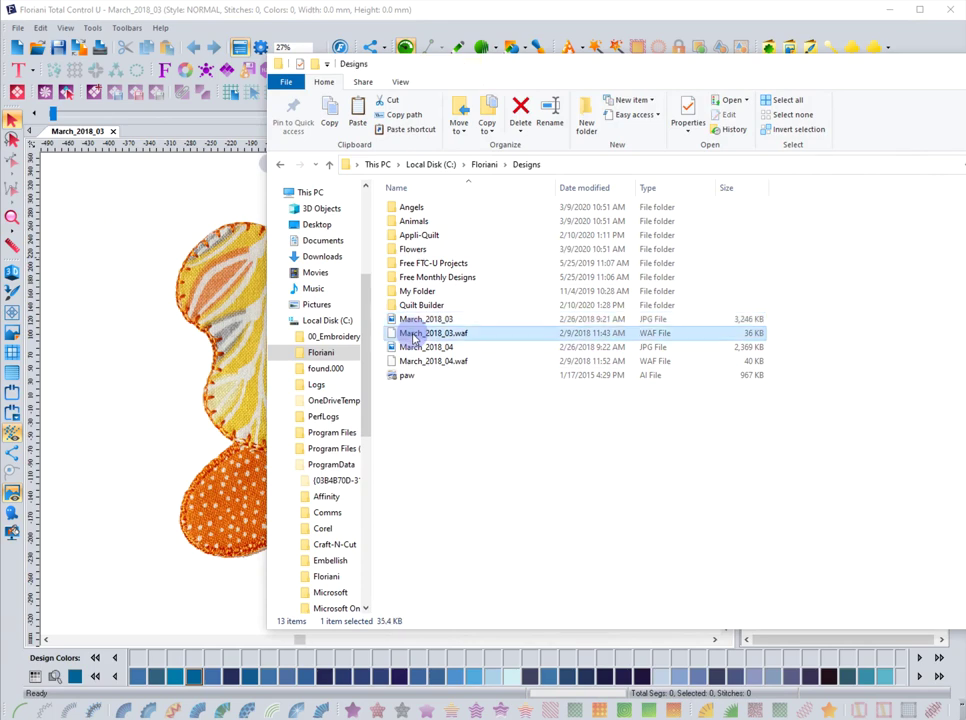
left_click_drag(419, 338, 172, 356)
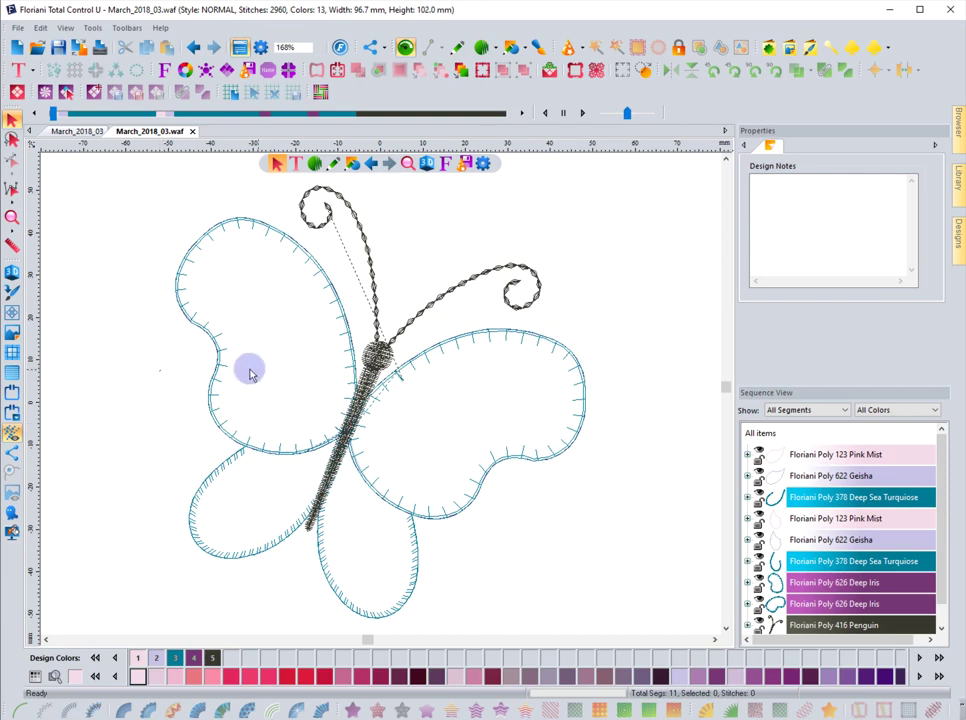
left_click(70, 134)
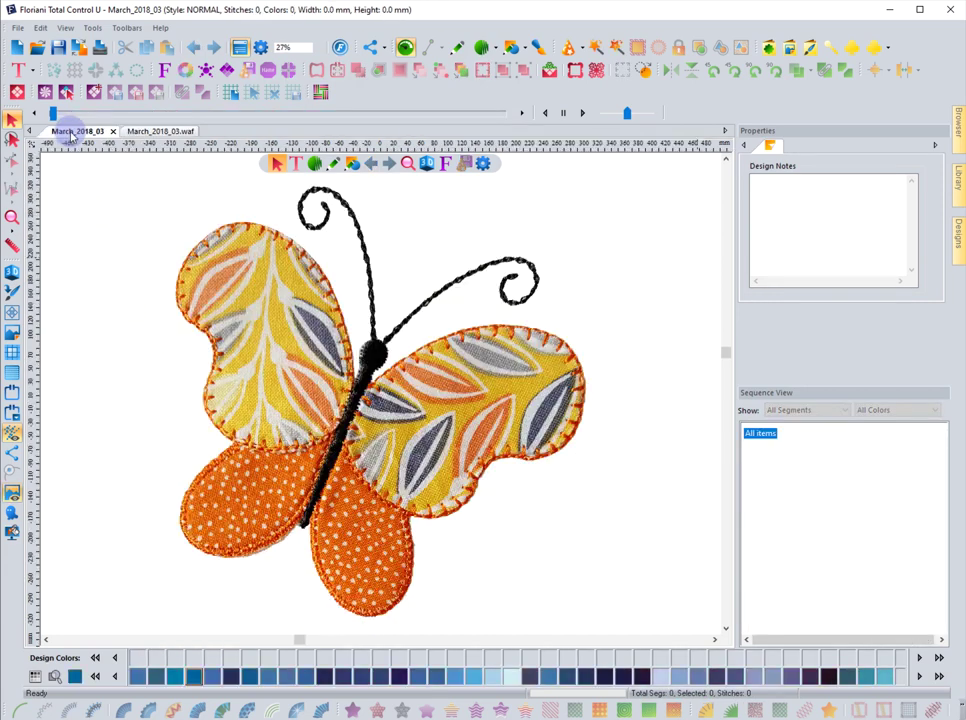
left_click(150, 132)
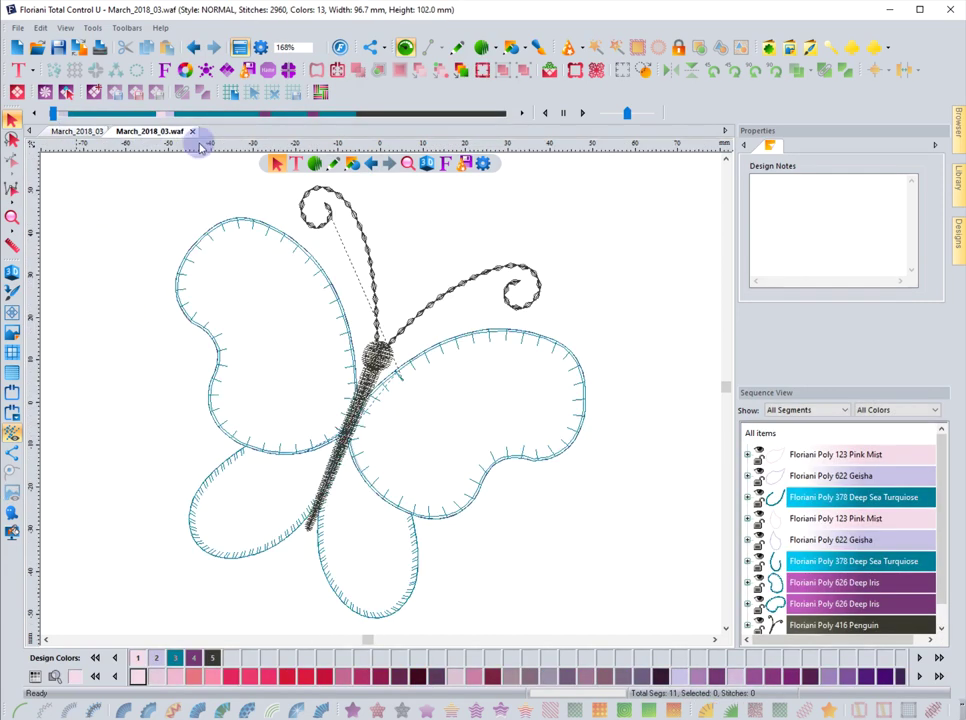
- Open the paw AI vector file from File Explorer's Designs folder in Floriani Total Control U
key("alt+Tab")
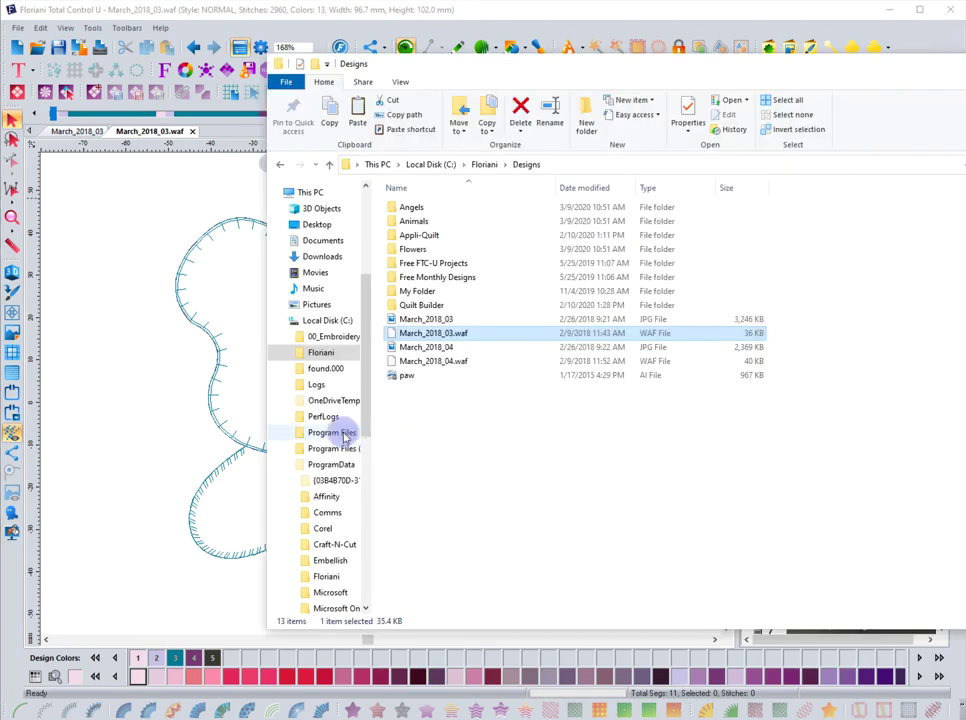
left_click(405, 378)
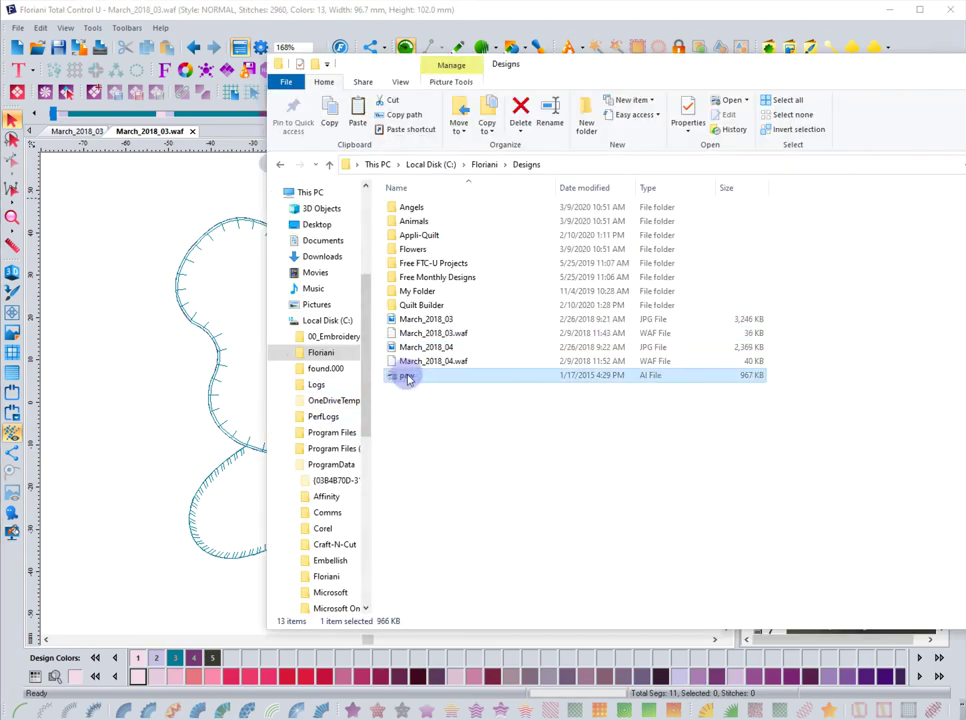
left_click_drag(405, 378, 172, 420)
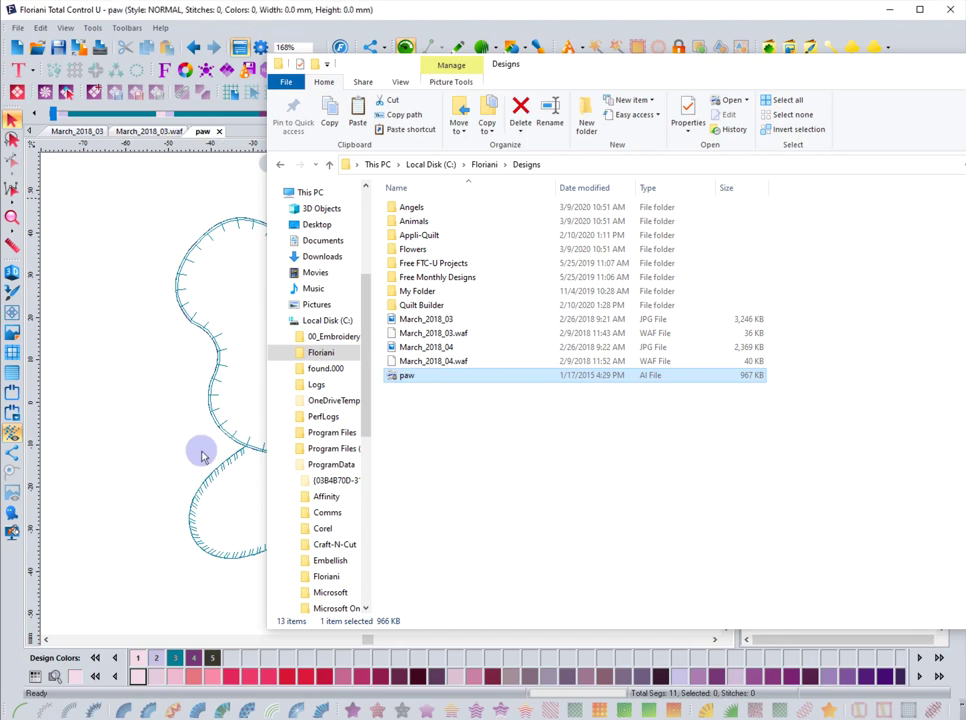
- View the March_2018_03 image again, and select all segments of the March_2018_03.waf design
left_click(77, 133)
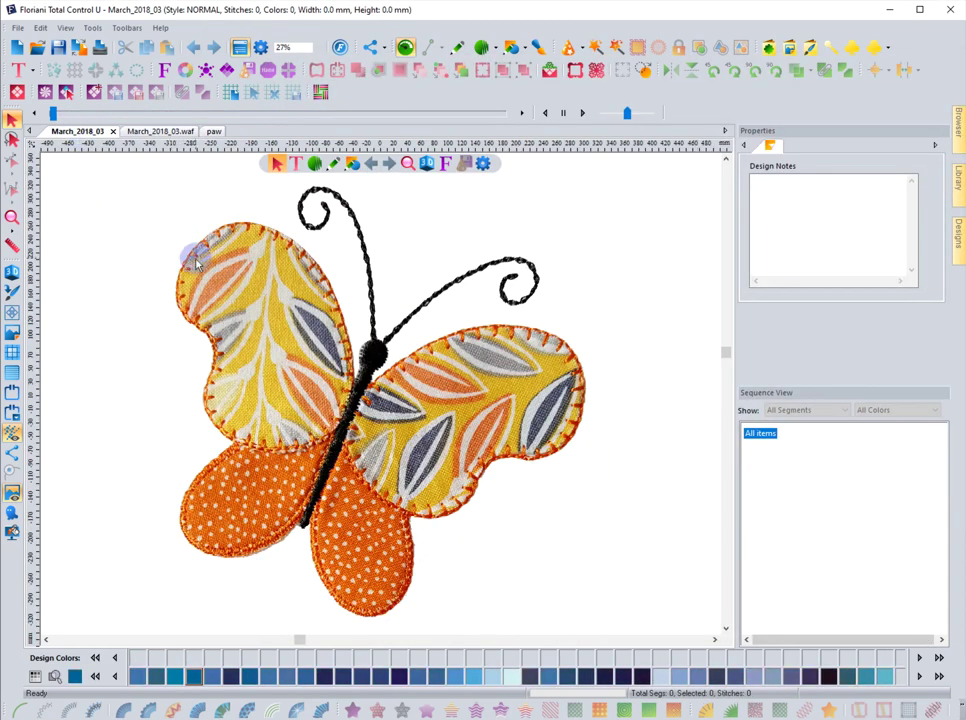
left_click(155, 130)
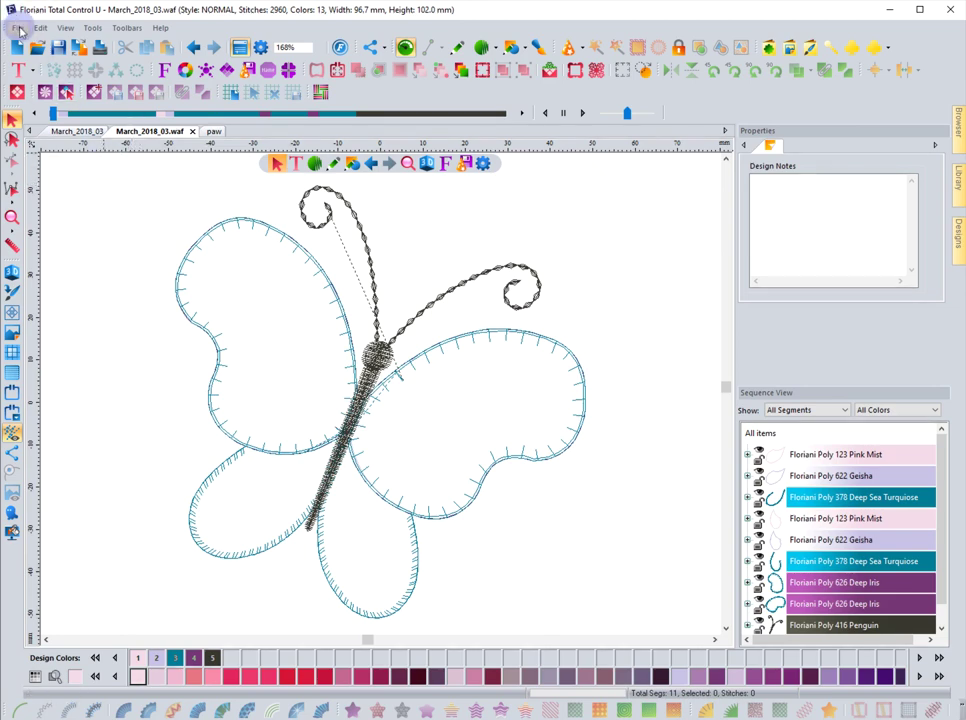
left_click(18, 28)
left_click(19, 28)
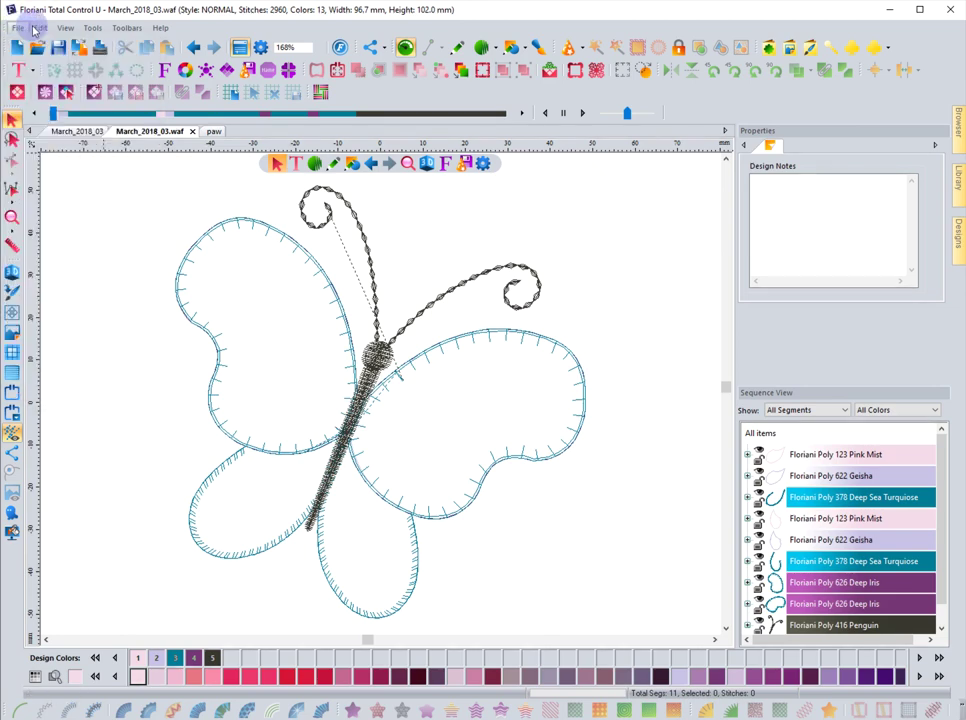
left_click(42, 29)
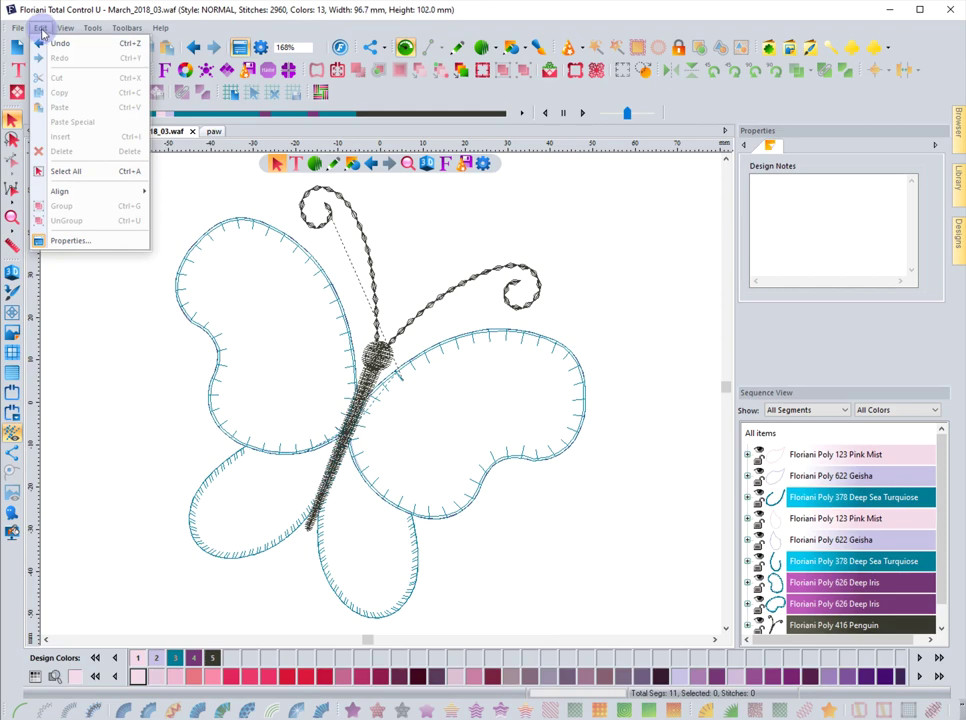
left_click(66, 171)
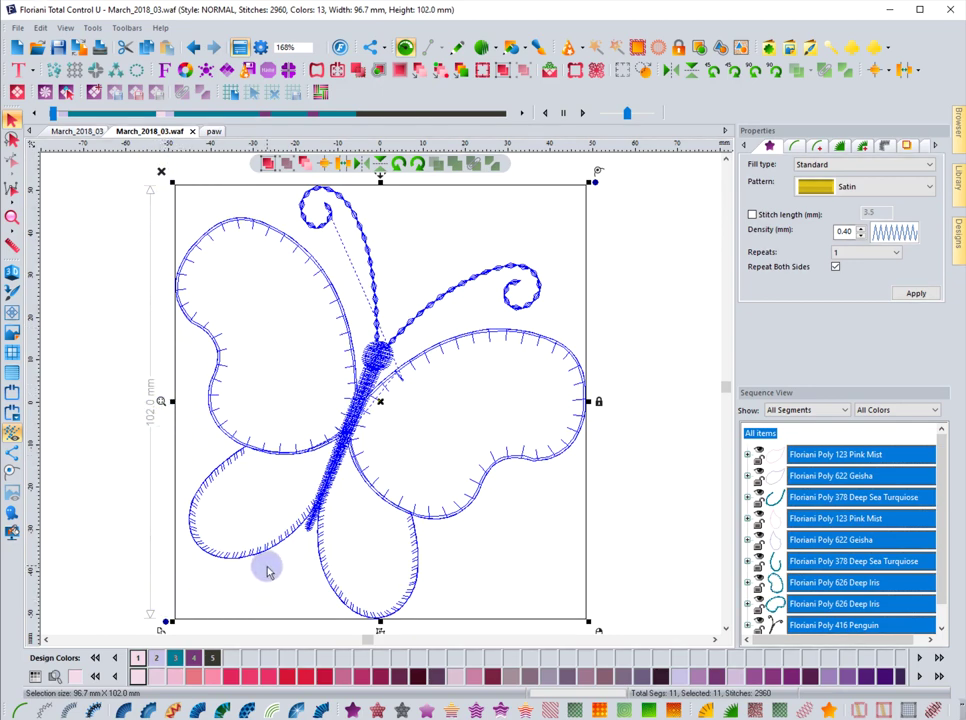
- Switch the ruler units to inches and back to metric to view the selected butterfly's size in both
scroll(268, 568, "down", 2)
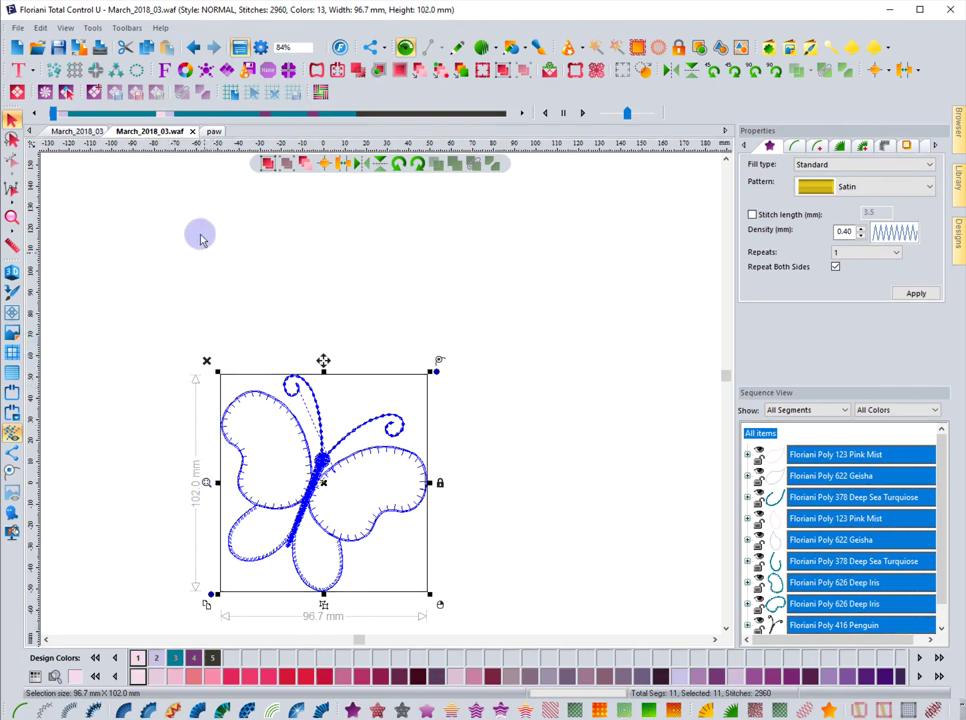
right_click(188, 148)
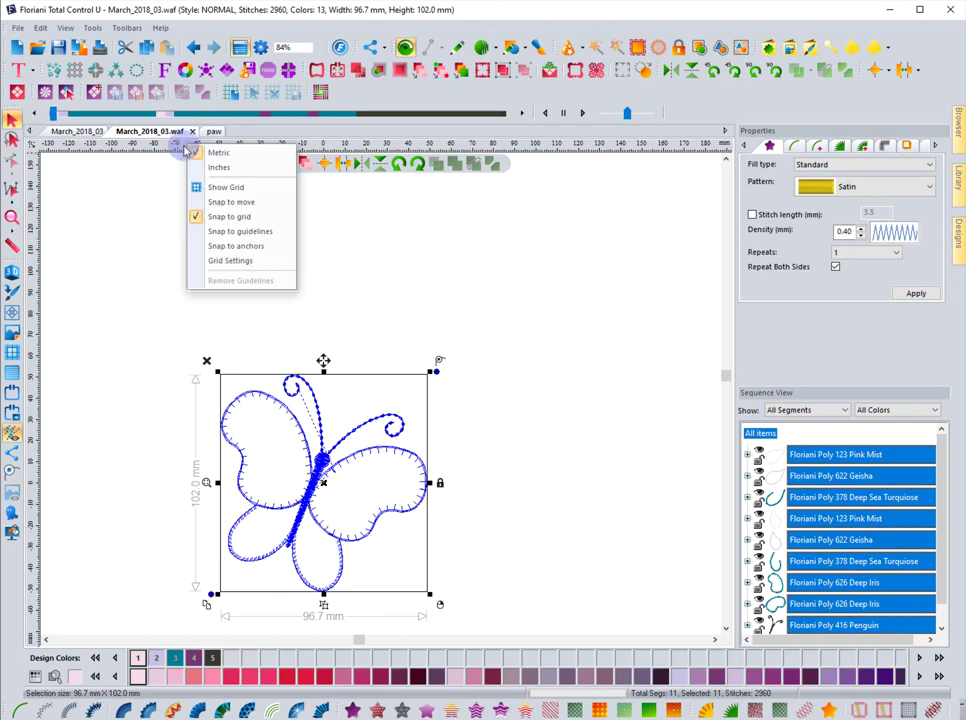
left_click(210, 153)
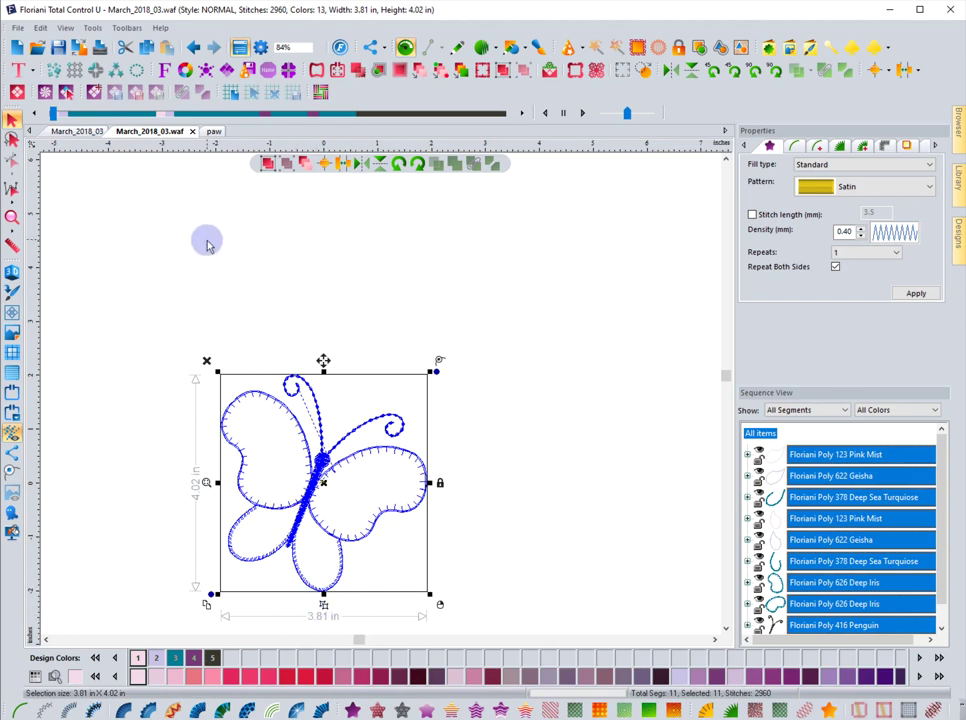
right_click(189, 149)
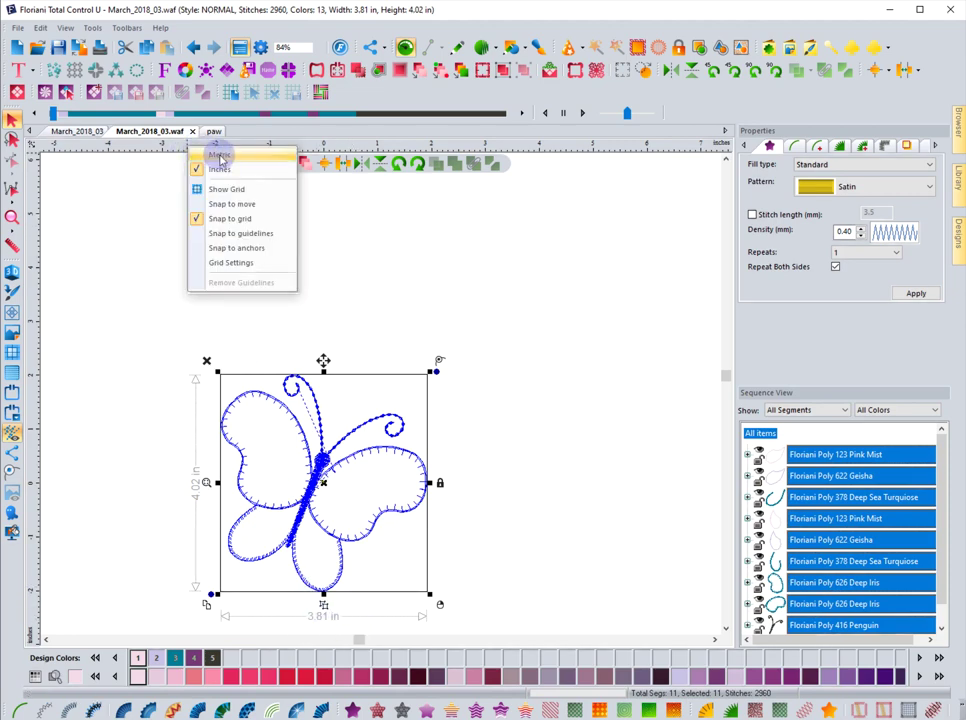
left_click(220, 160)
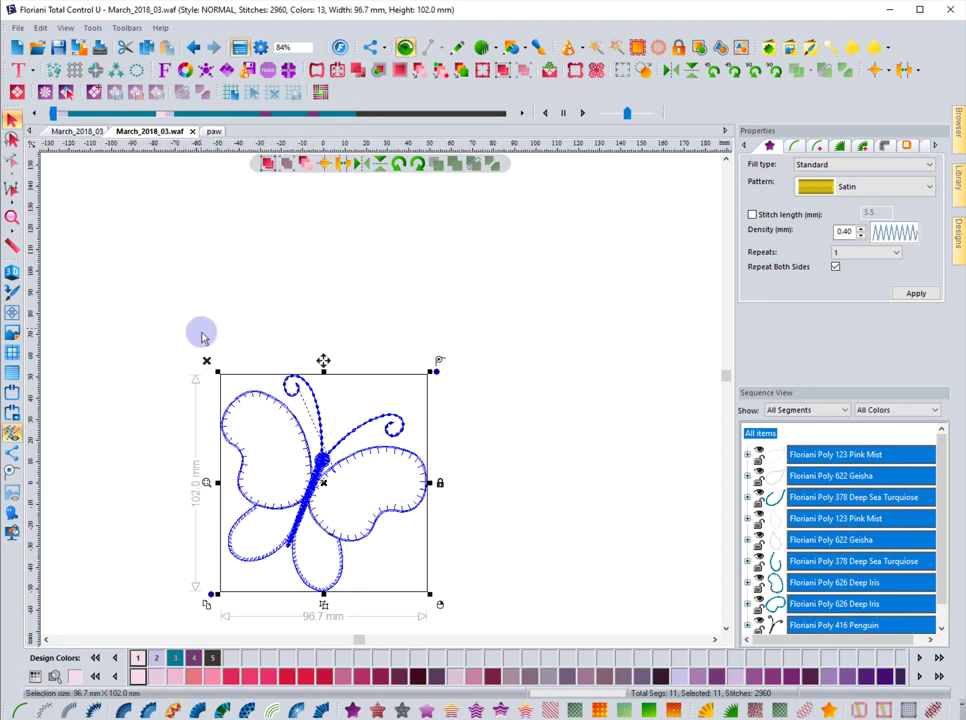
- Move the whole butterfly design up and to the right, centering it at about 21, 37 mm
left_click_drag(91, 420, 133, 346)
left_click(12, 217)
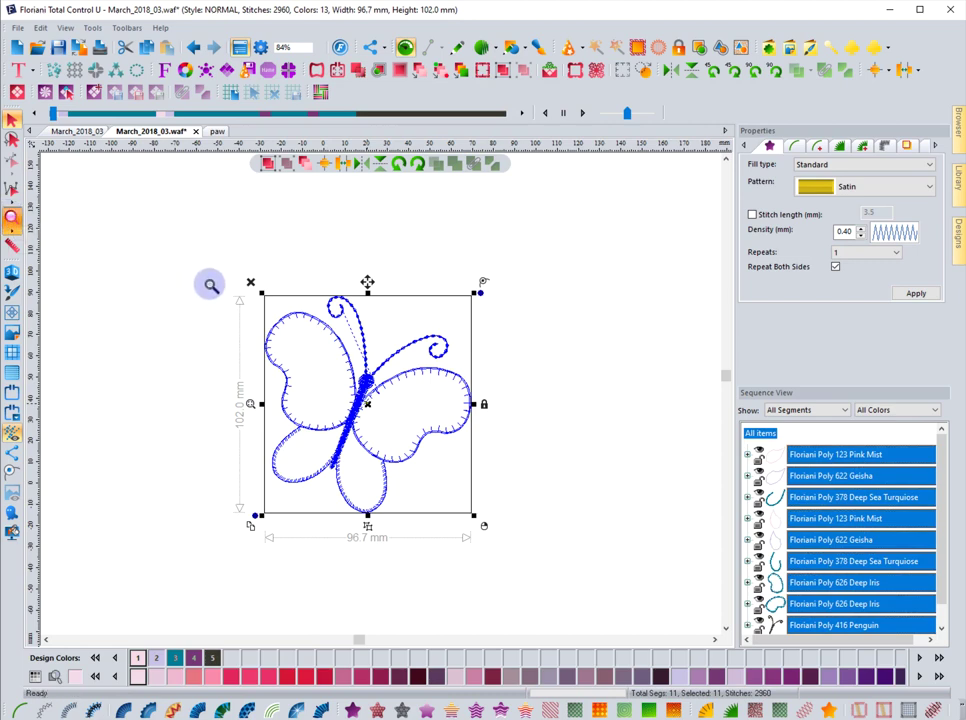
left_click(503, 555)
left_click(12, 119)
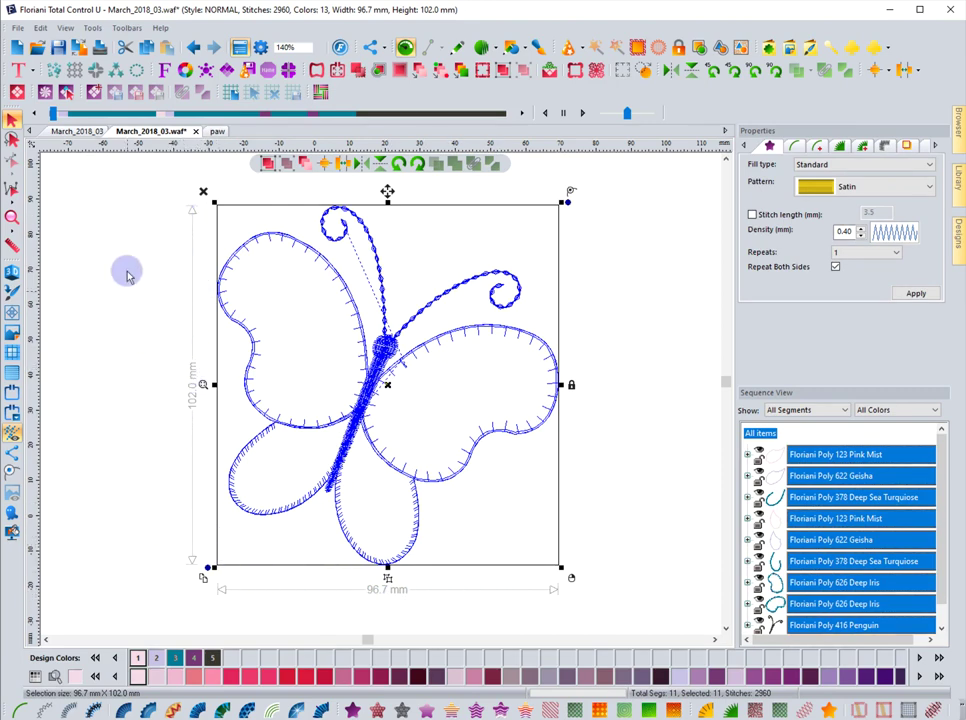
- Examine the Draw Selection Size option in the View preferences and leave the preferences without changes
left_click(260, 48)
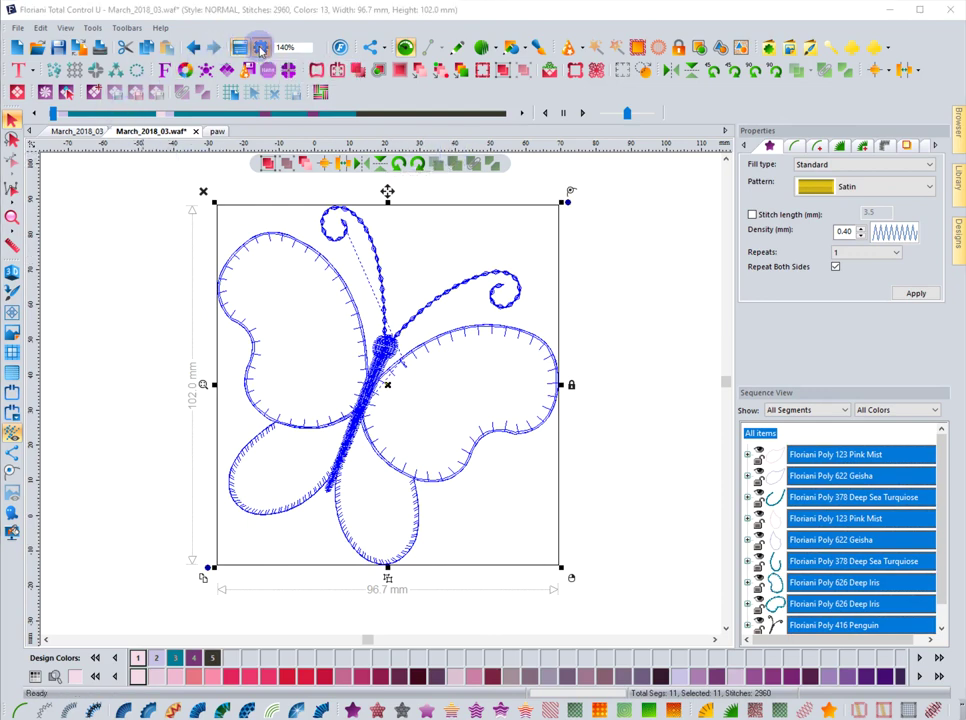
left_click(437, 252)
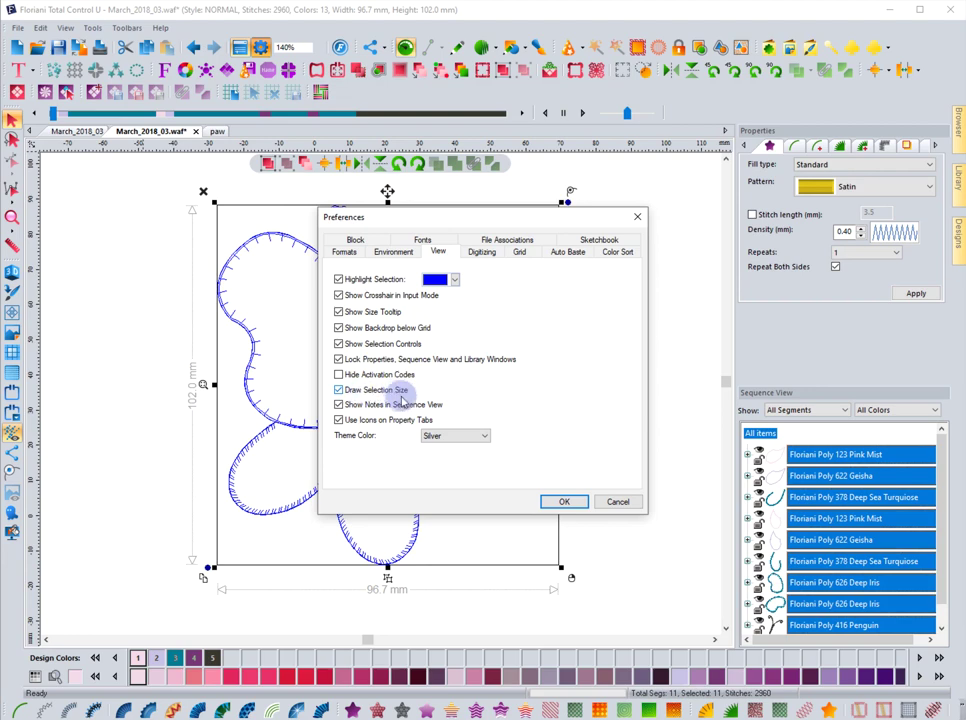
left_click(612, 503)
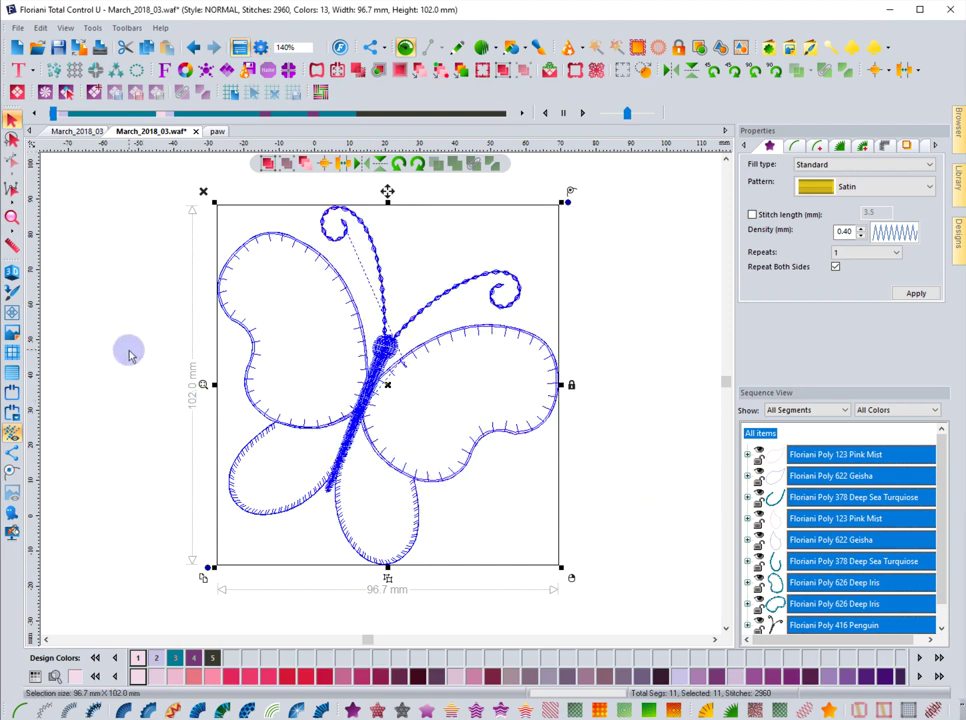
- Reselect the entire butterfly design and show its Transform properties
left_click(128, 353)
left_click_drag(188, 192, 531, 592)
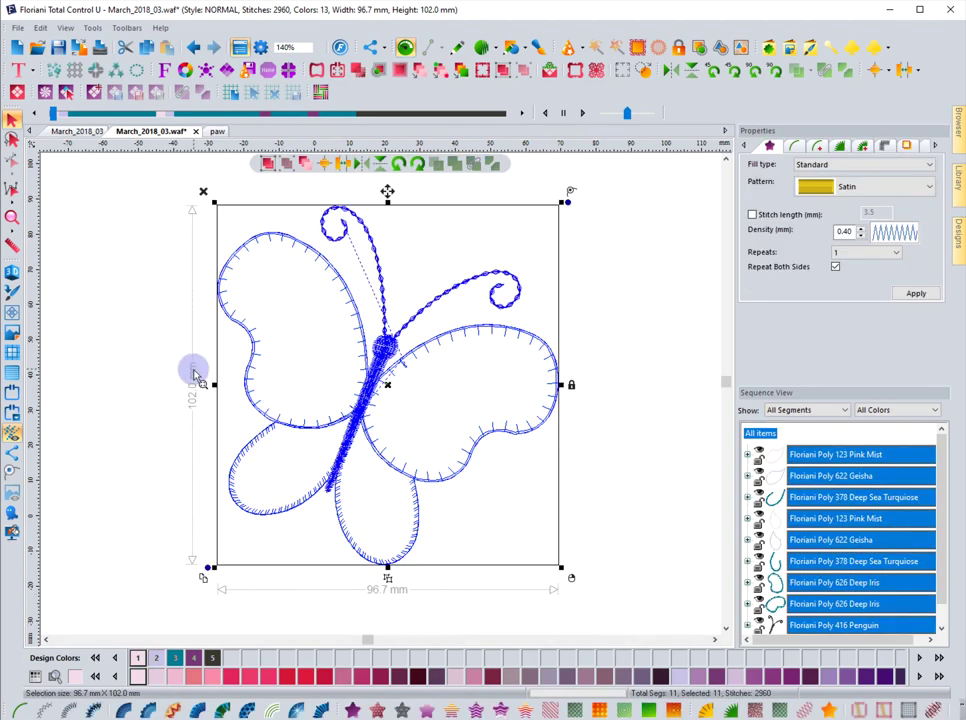
left_click(936, 146)
left_click(937, 147)
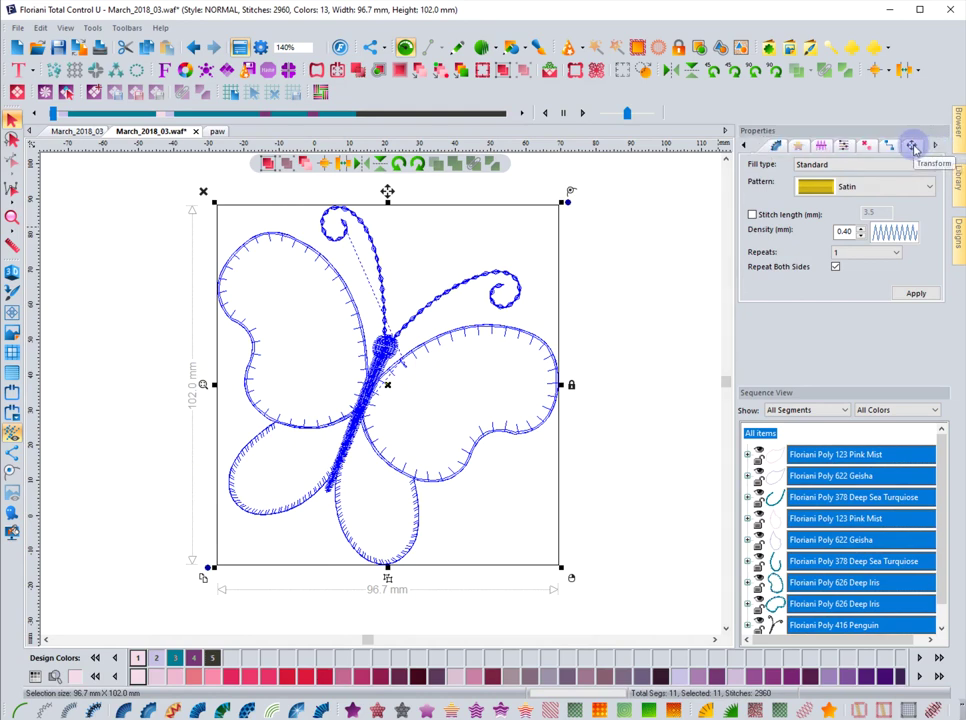
left_click(913, 148)
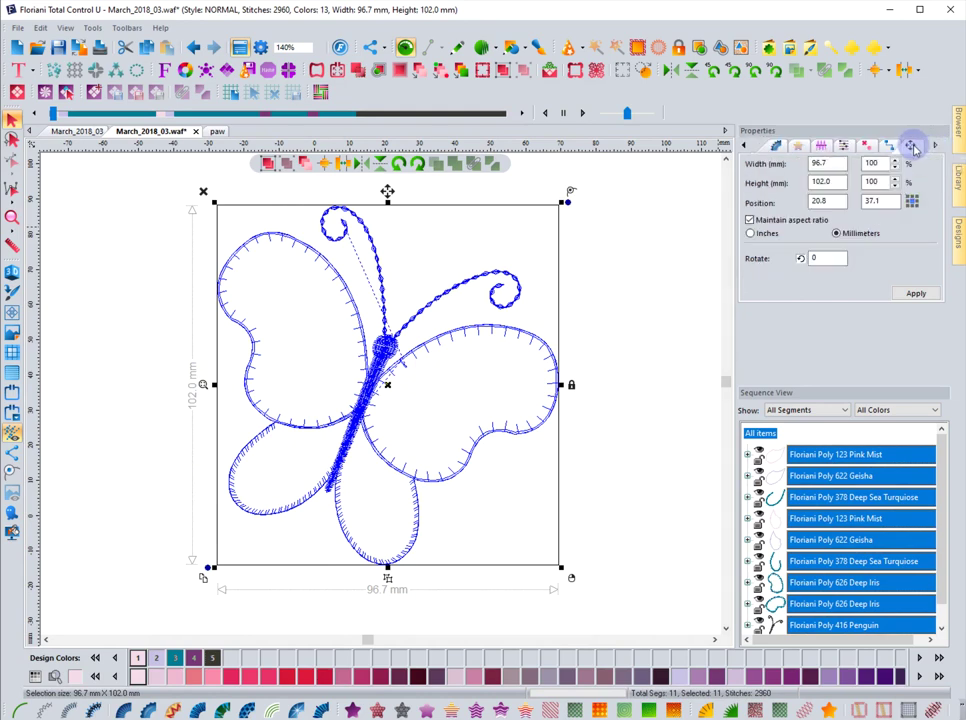
- Check the selection's width and height in the Transform properties, switching their units to inches
left_click(828, 182)
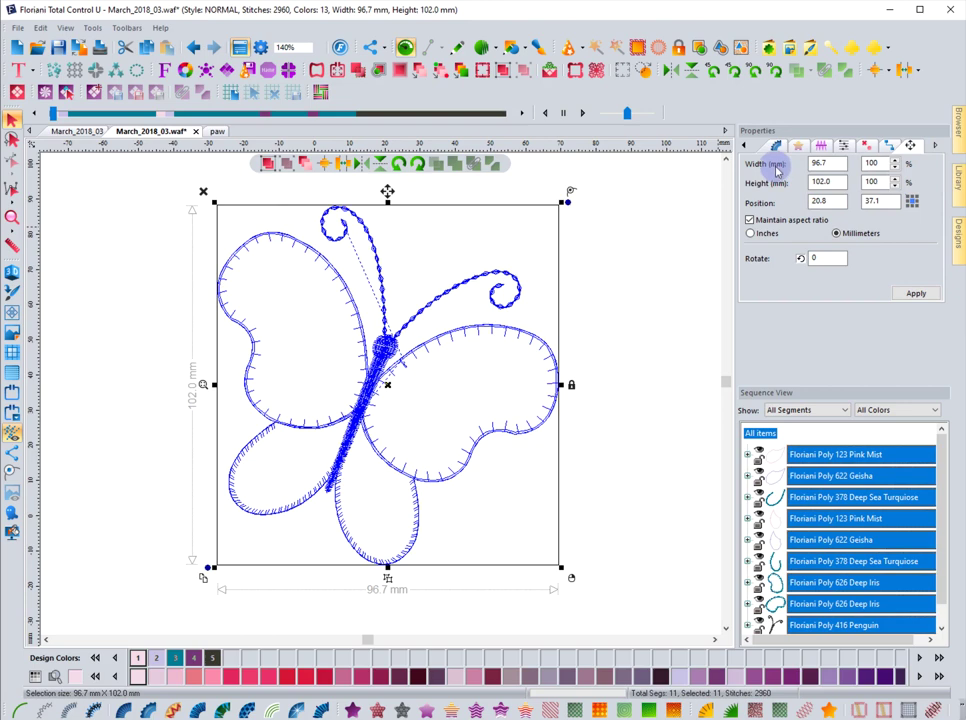
left_click(818, 182)
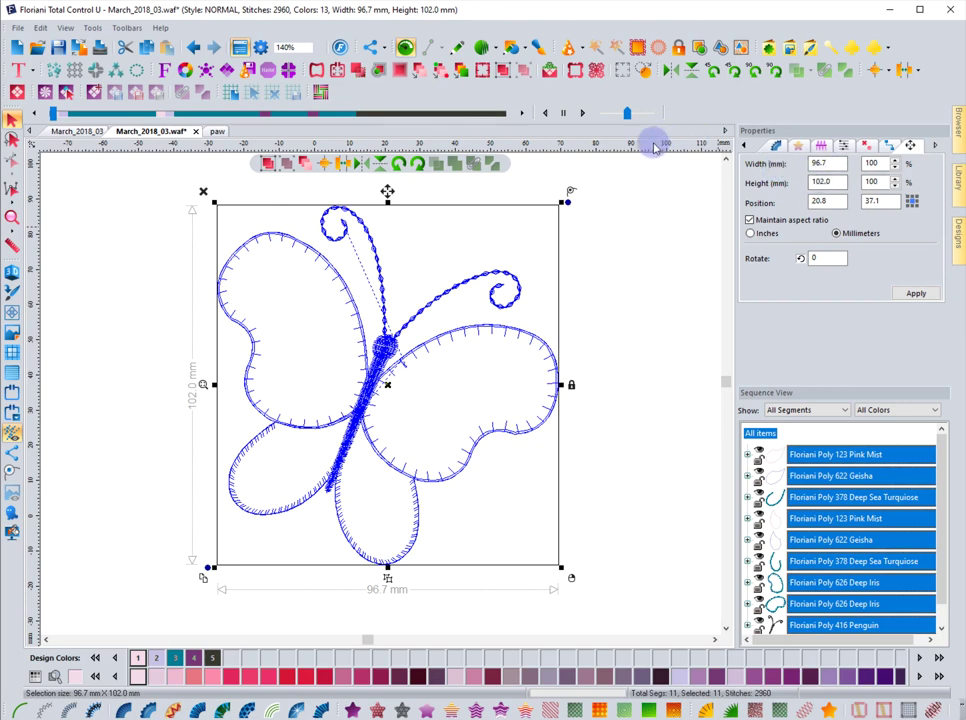
left_click(751, 235)
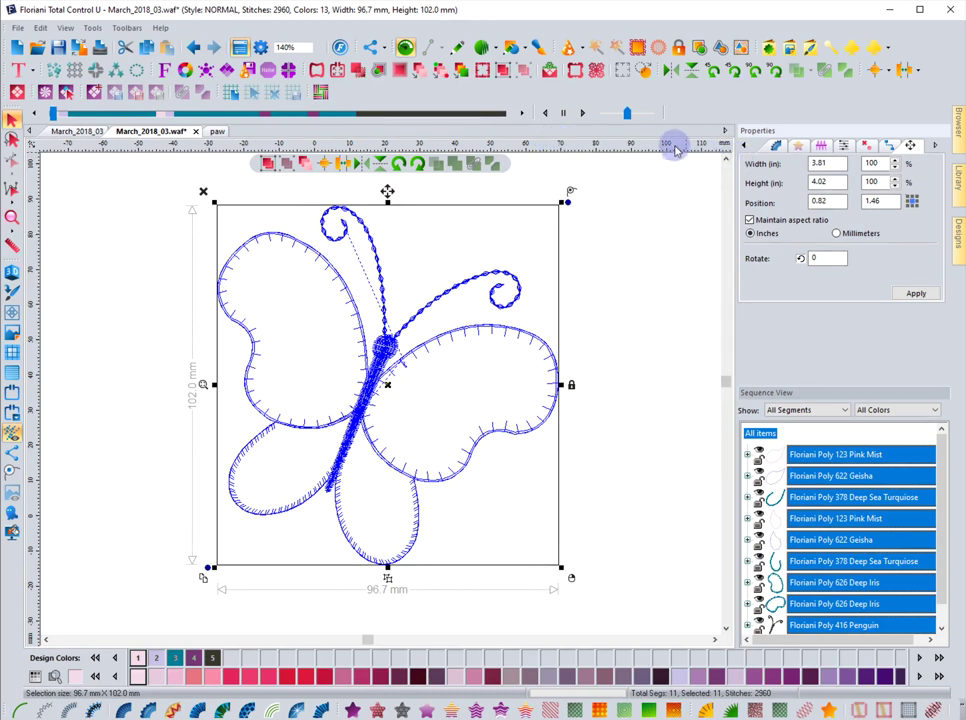
double_click(822, 182)
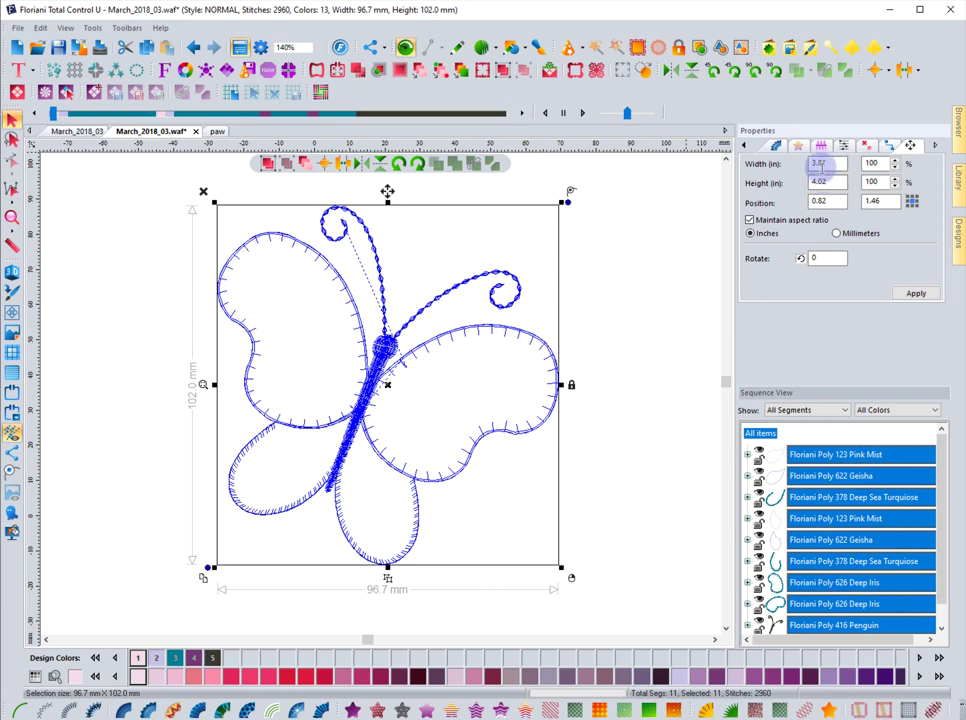
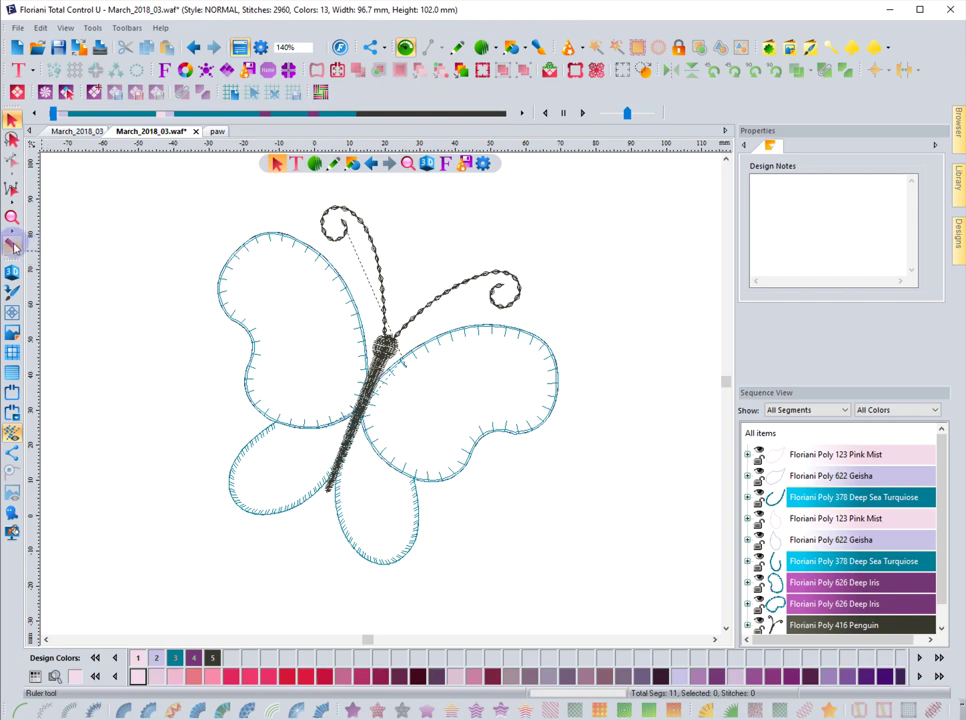
- Measure a short, nearly horizontal distance in the empty area to the upper left of the butterfly with the Ruler tool
left_click(12, 246)
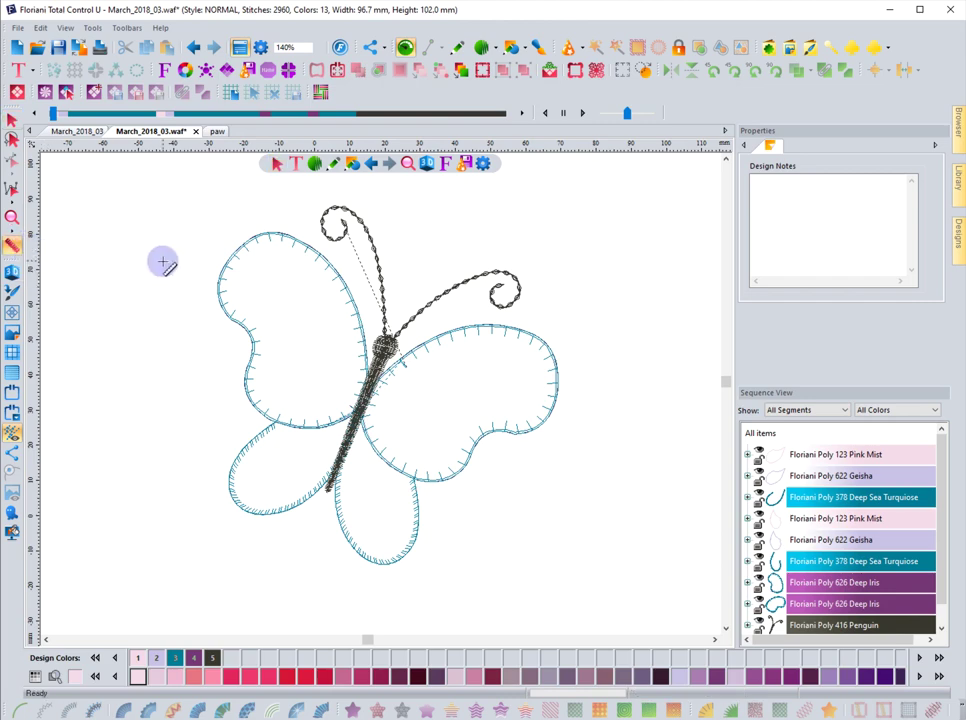
left_click_drag(137, 228, 157, 225)
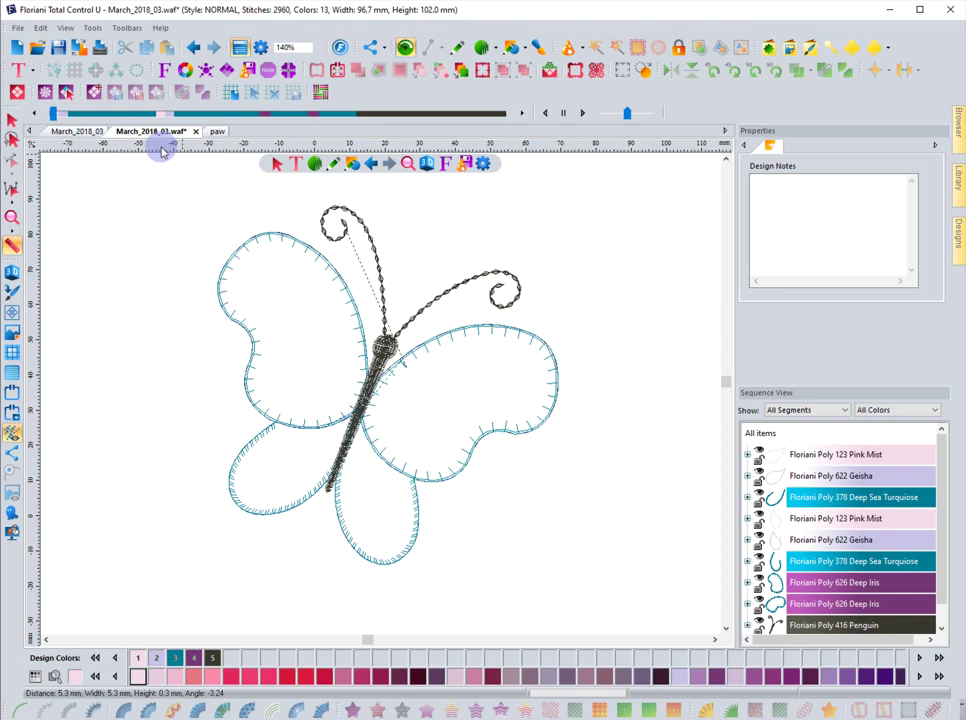
- Switch the rulers to inches and measure a short distance in the empty area beside the butterfly's upper wing
right_click(162, 150)
left_click(190, 157)
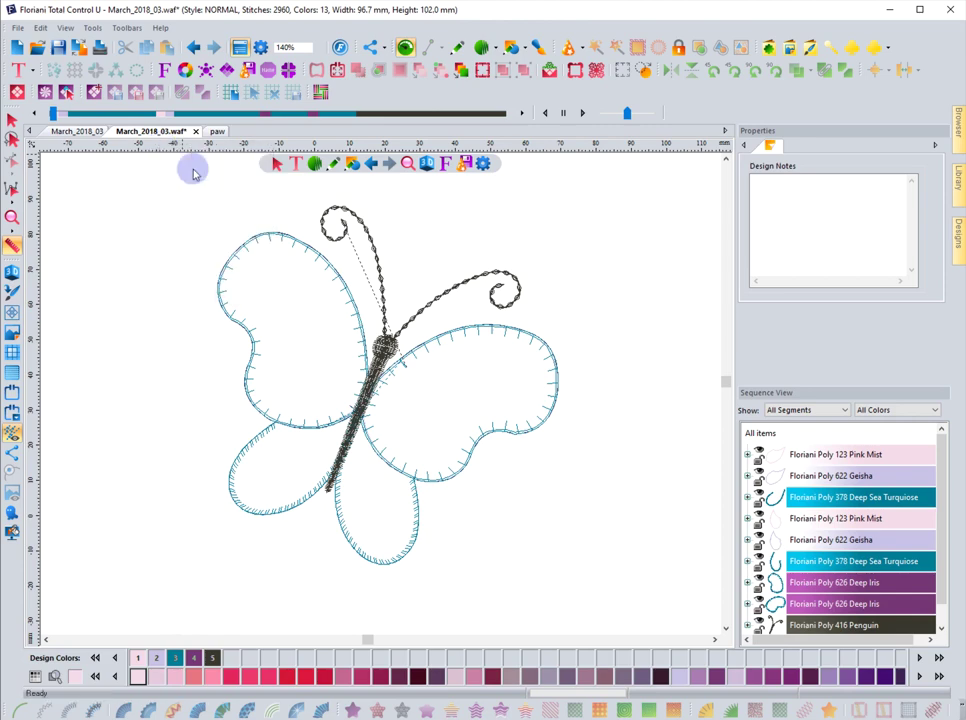
left_click_drag(96, 246, 128, 243)
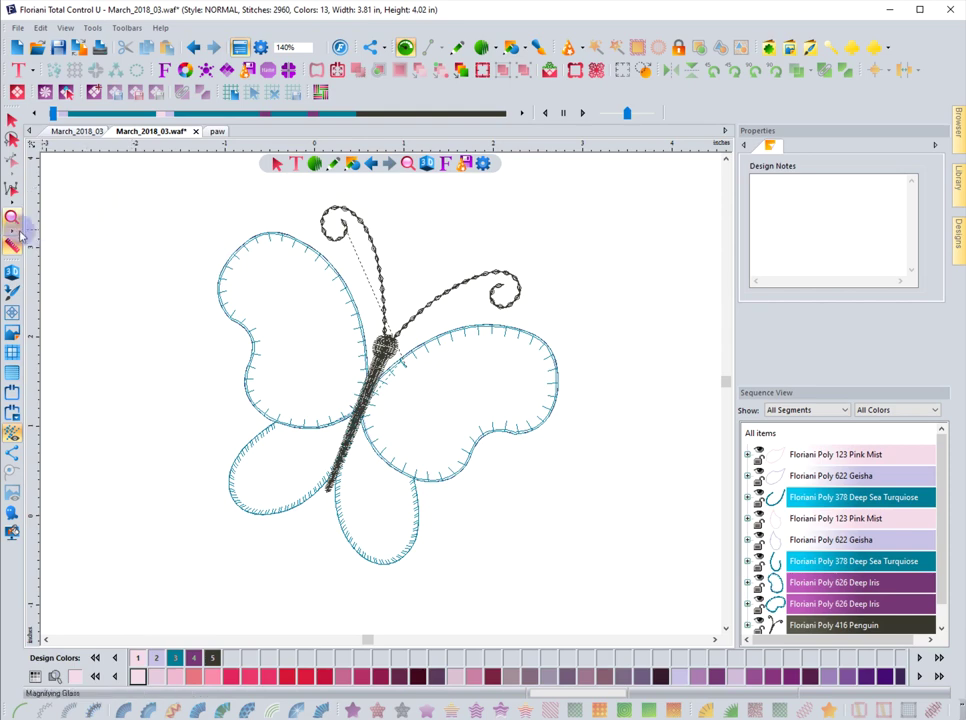
- Show the paw design and set its rulers to metric
left_click(218, 133)
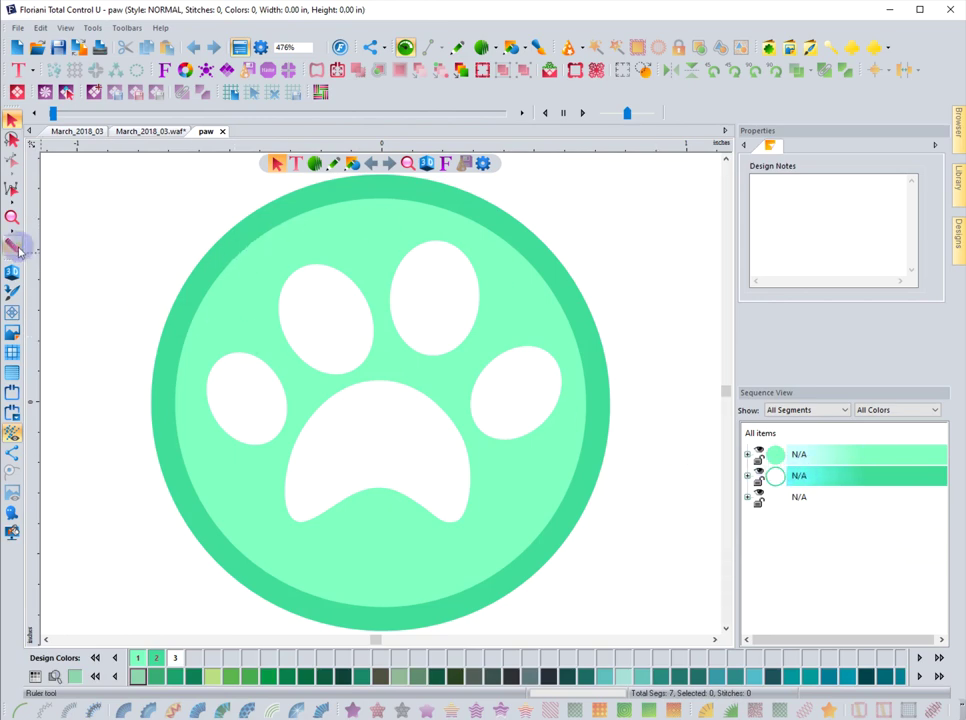
right_click(123, 144)
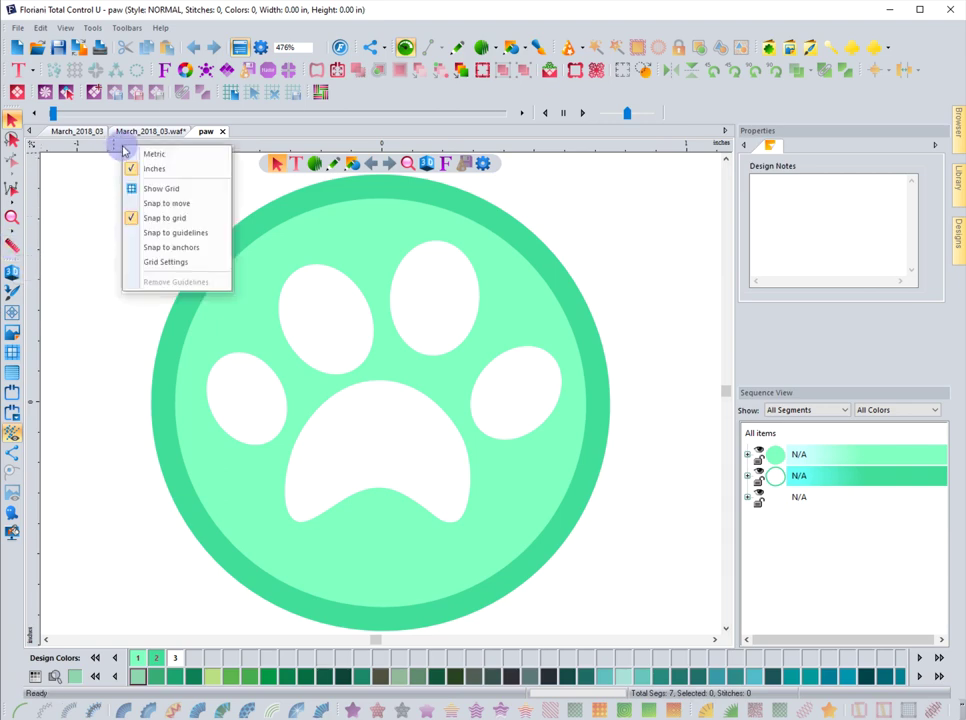
left_click(148, 157)
- Measure the thickness of the dark green outer ring at its upper left with the Ruler tool
left_click(12, 244)
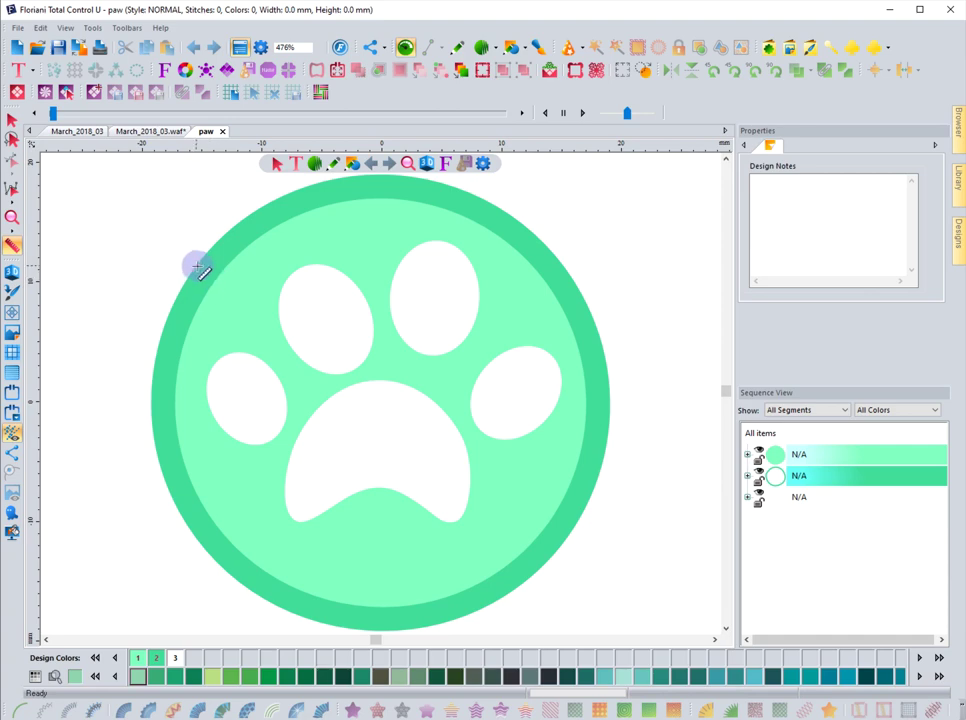
left_click_drag(195, 268, 214, 279)
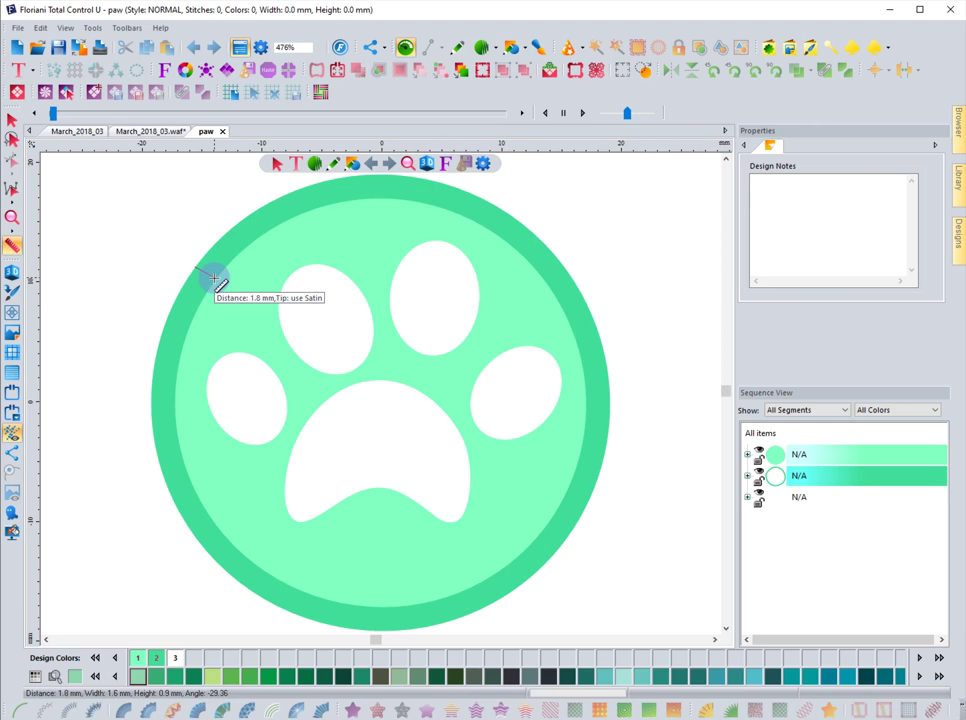
left_click_drag(195, 268, 216, 279)
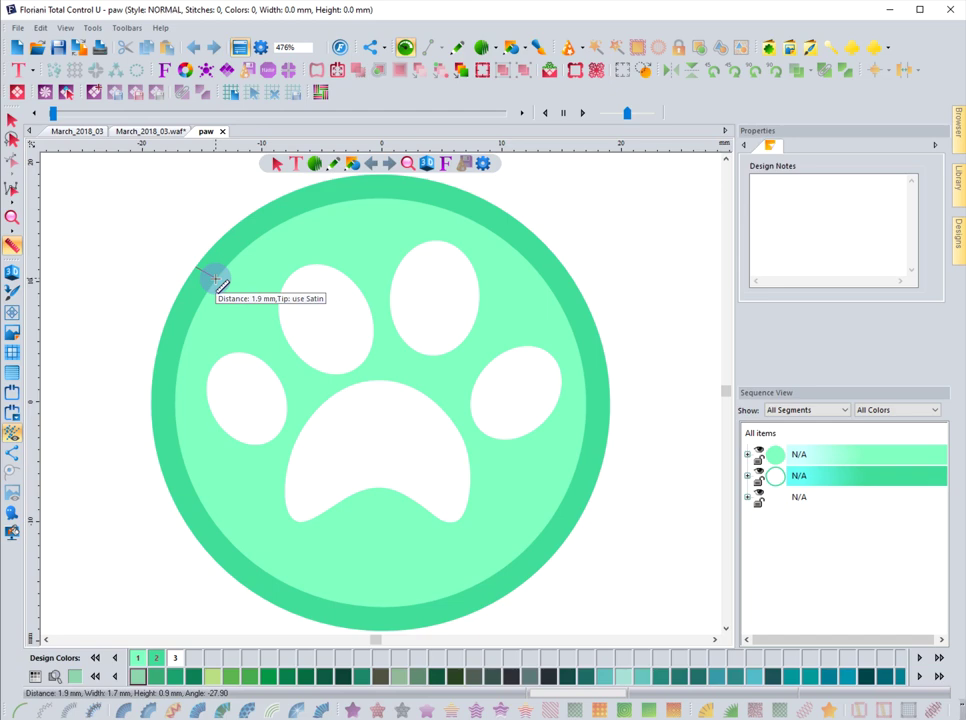
left_click_drag(216, 279, 216, 279)
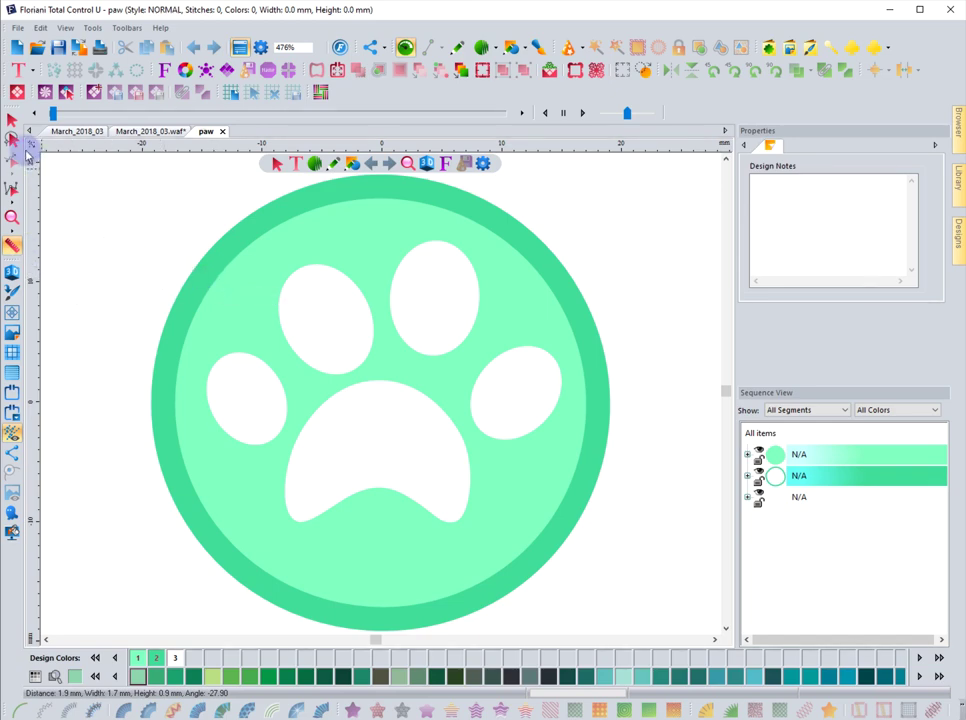
left_click_drag(181, 290, 202, 298)
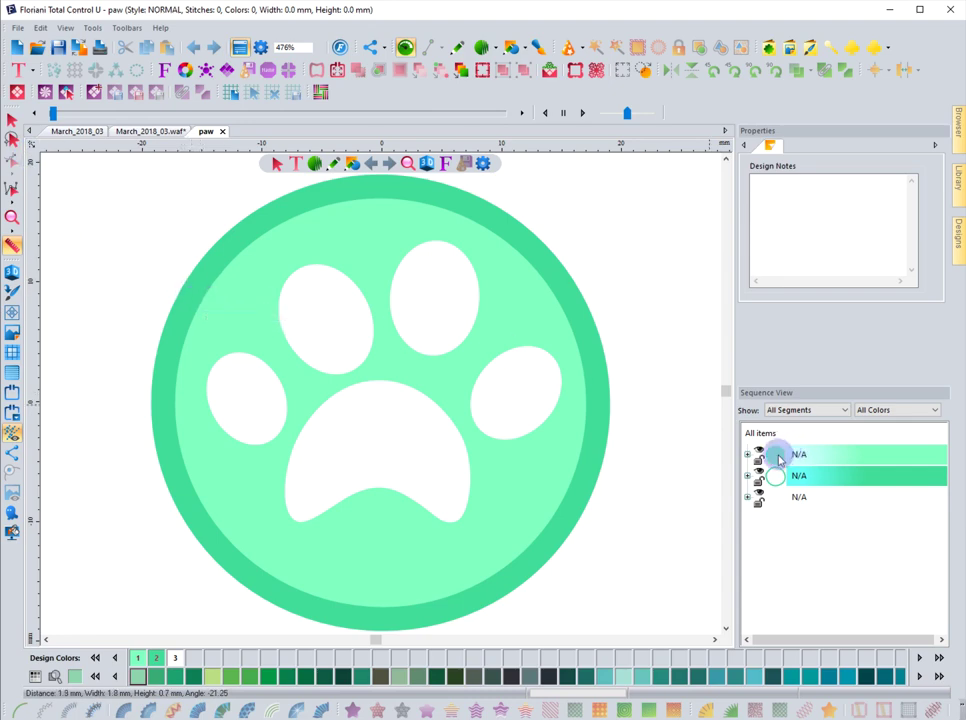
- Select the dark green ring to check its pen width, and clear the selection
left_click(786, 477)
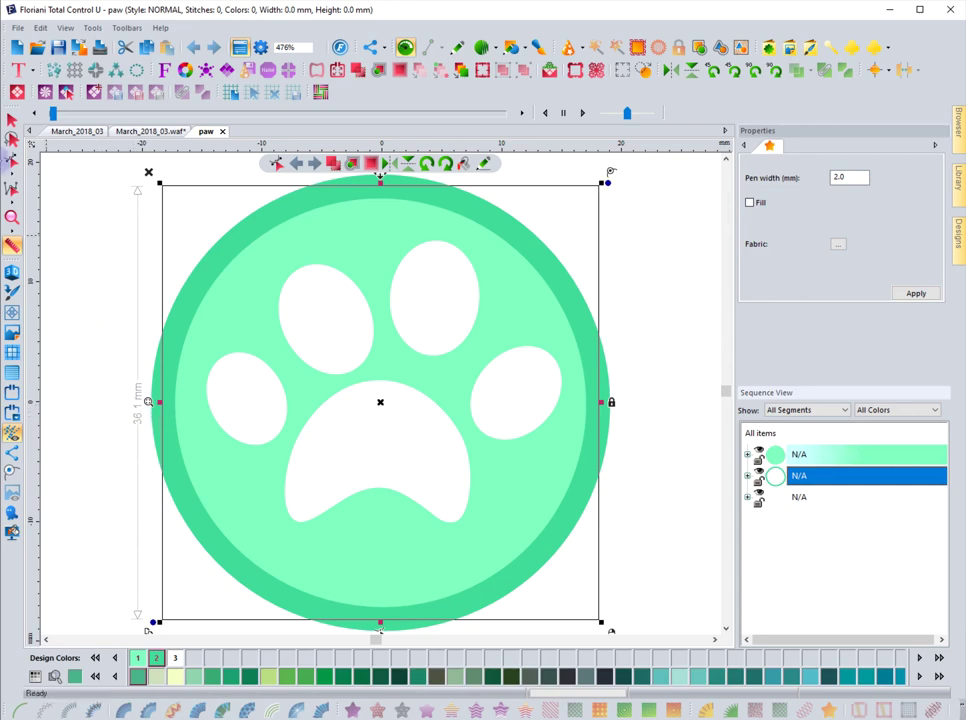
left_click(12, 120)
left_click(126, 289)
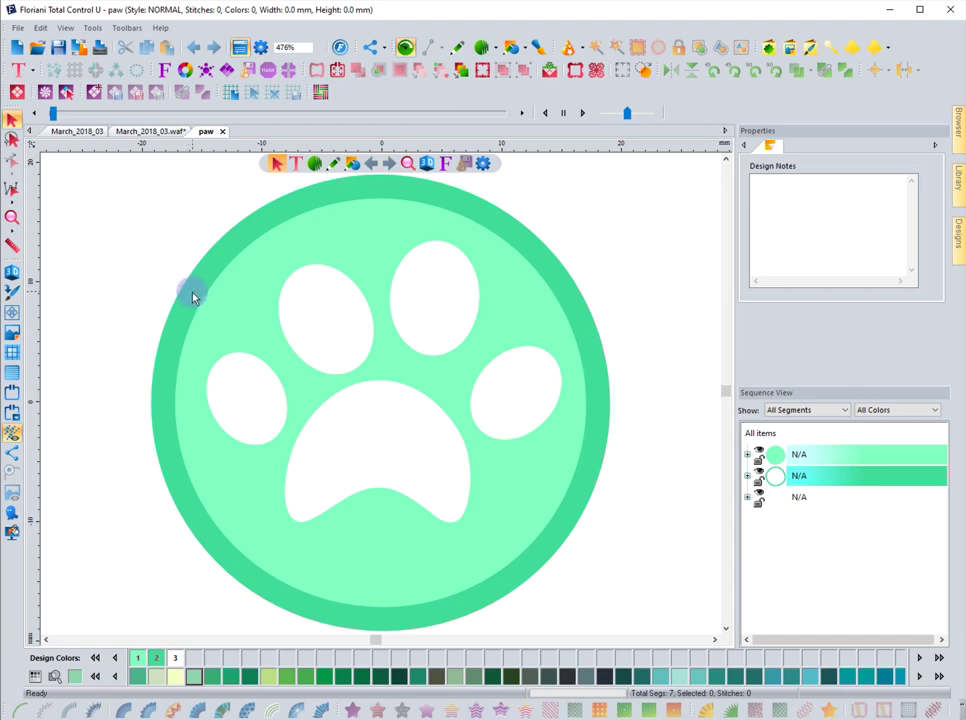
- Measure across three of the paw's toes, the large pad and the light green inner circle with the Ruler tool
left_click(10, 246)
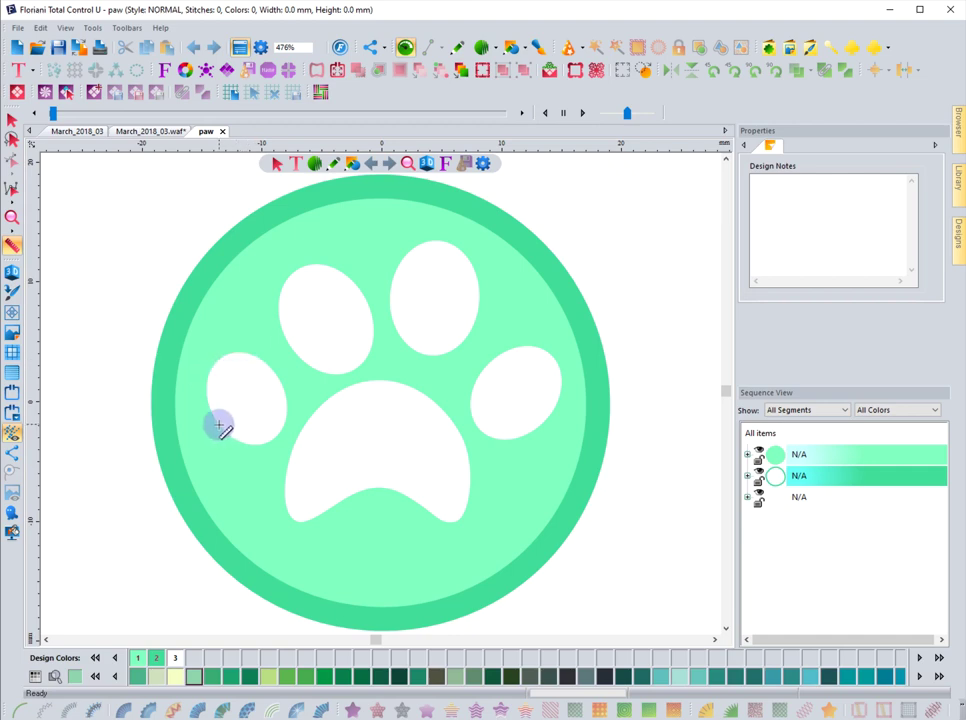
left_click_drag(217, 420, 279, 382)
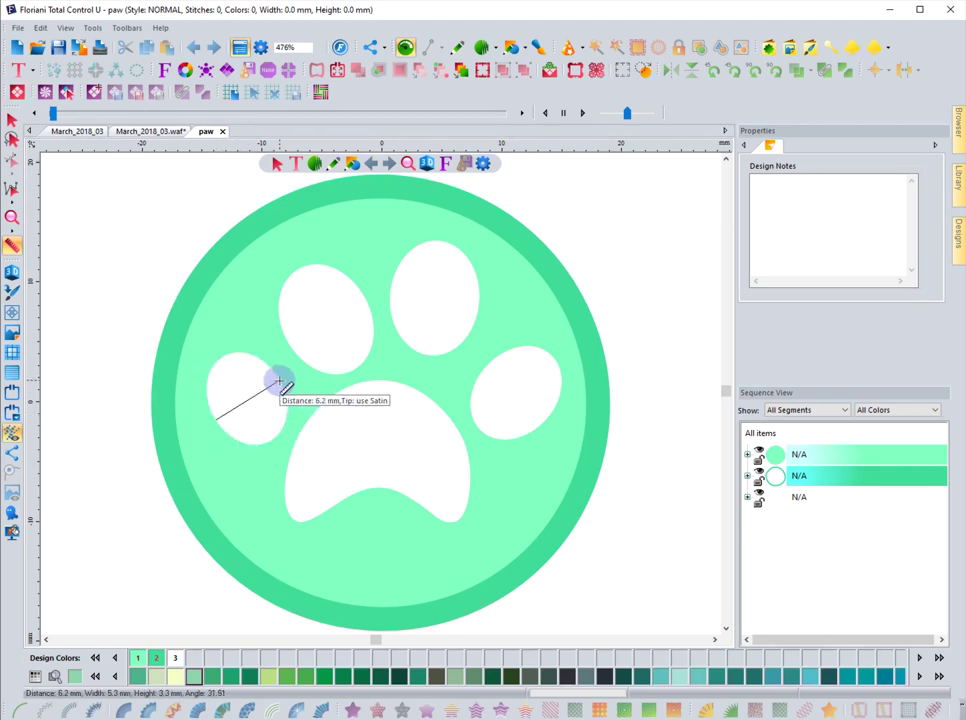
left_click_drag(279, 382, 369, 306)
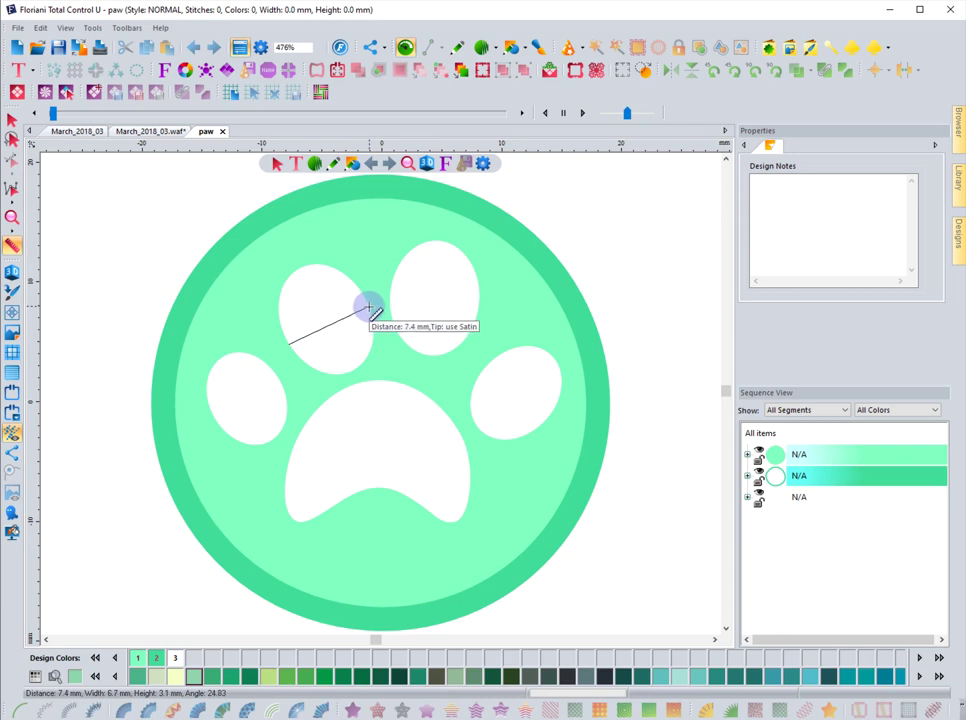
left_click_drag(369, 306, 474, 319)
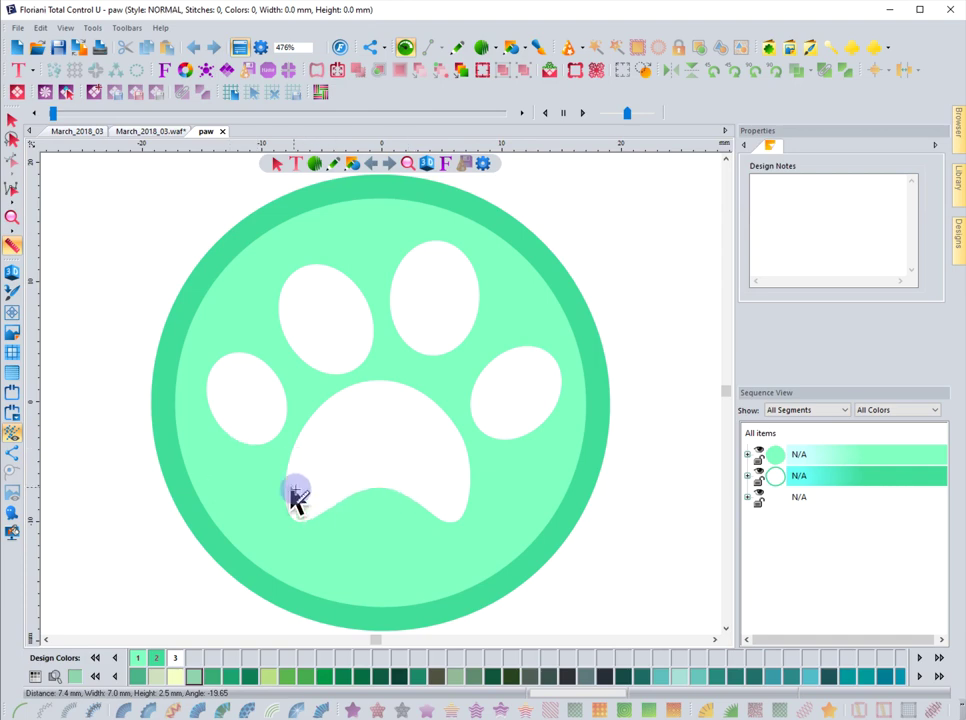
left_click_drag(286, 486, 469, 488)
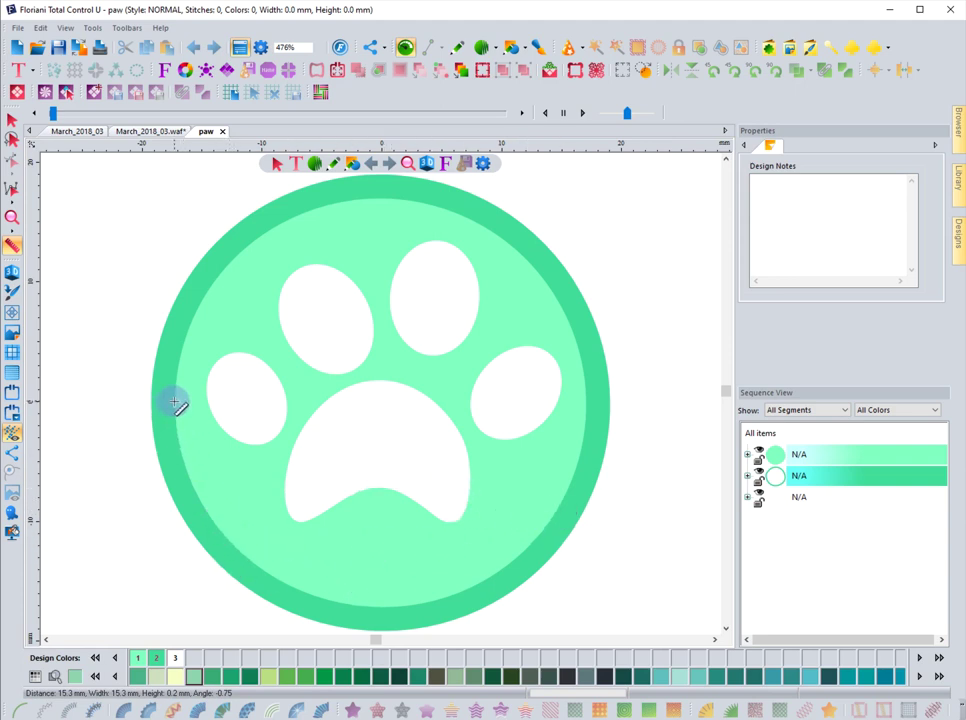
left_click_drag(174, 402, 585, 401)
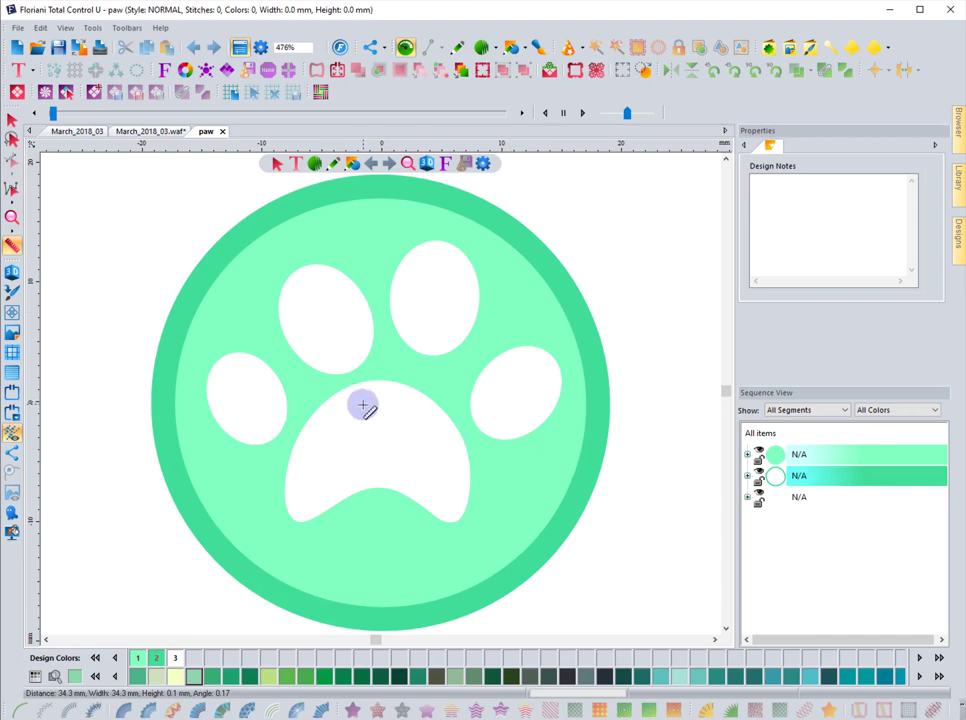
- Select all items of the paw design and change the ruler units to inches
left_click(760, 434)
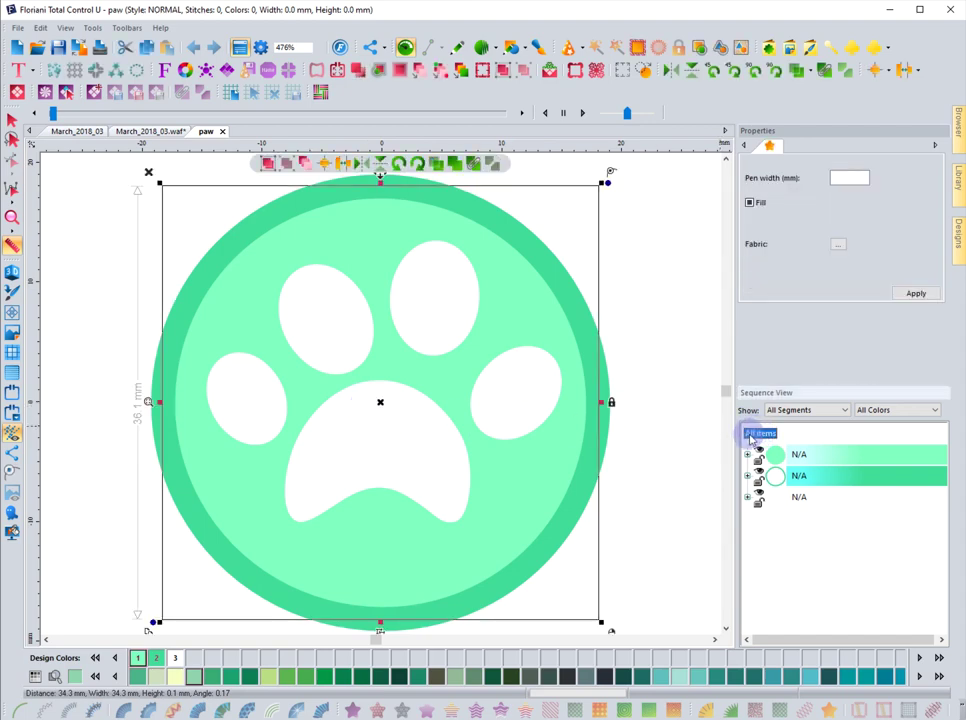
right_click(158, 147)
left_click(183, 155)
right_click(183, 153)
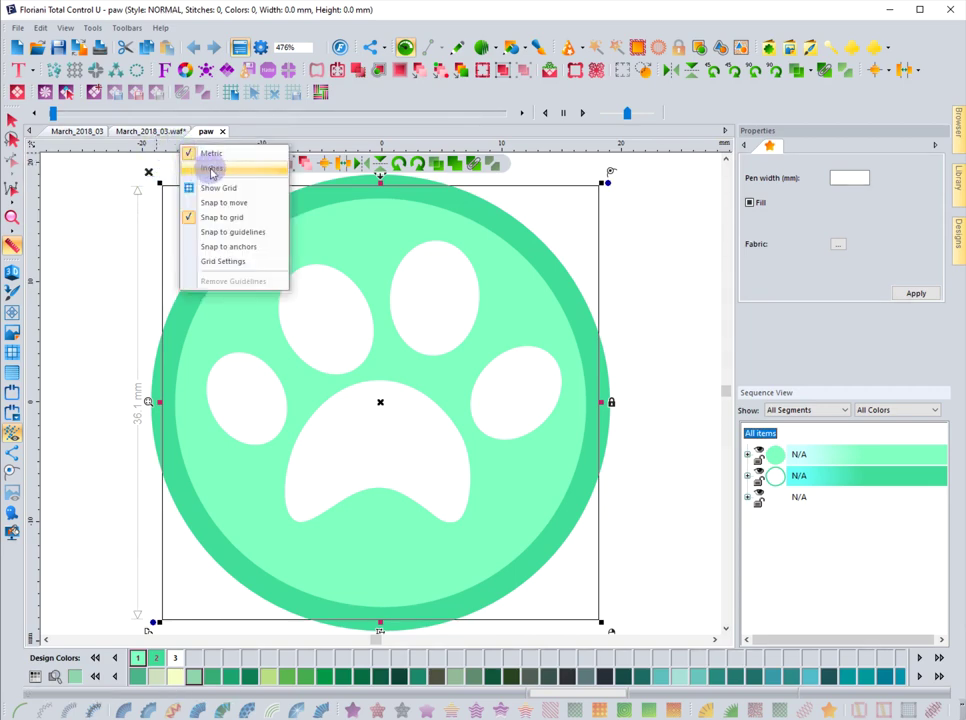
left_click(212, 166)
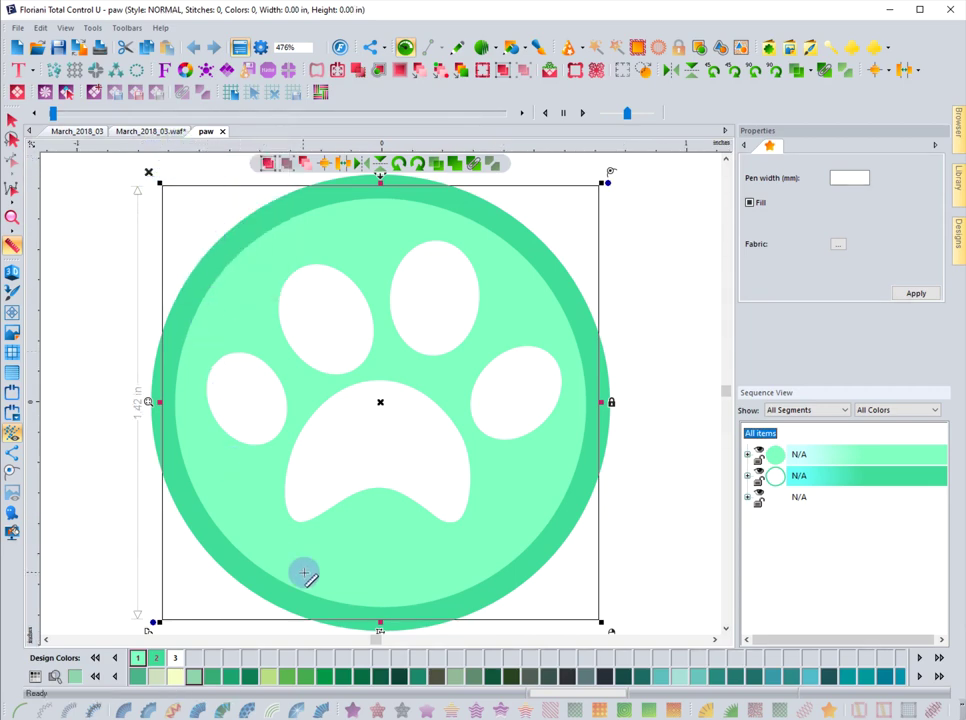
- Resize the entire paw design to 3 inches wide with the aspect ratio maintained, and deselect it
scroll(142, 448, "down", 2)
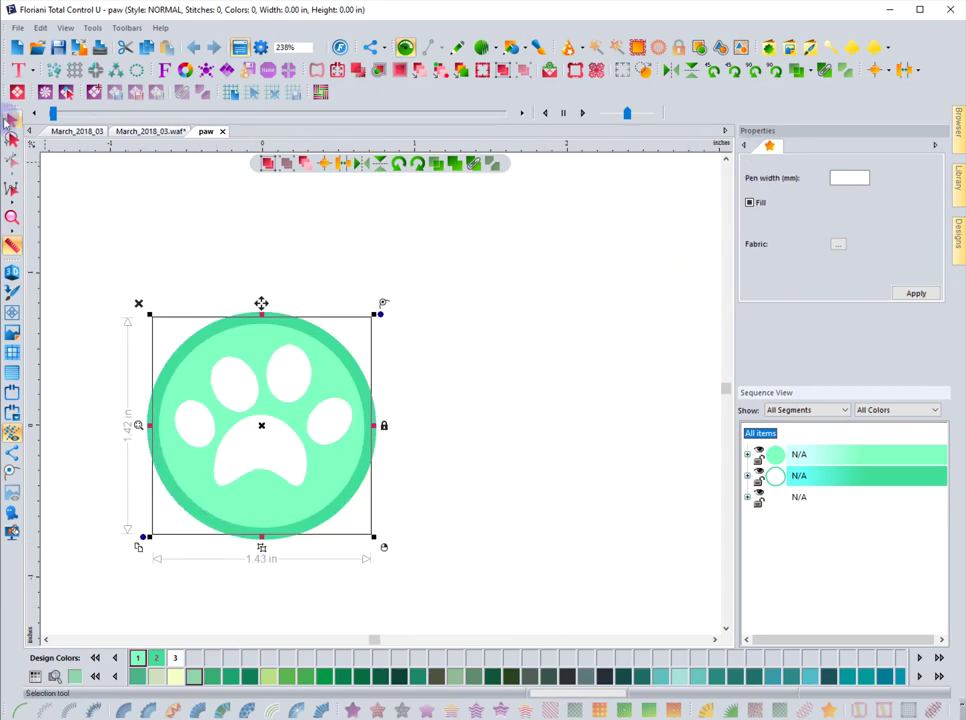
key("Escape")
left_click_drag(112, 262, 466, 597)
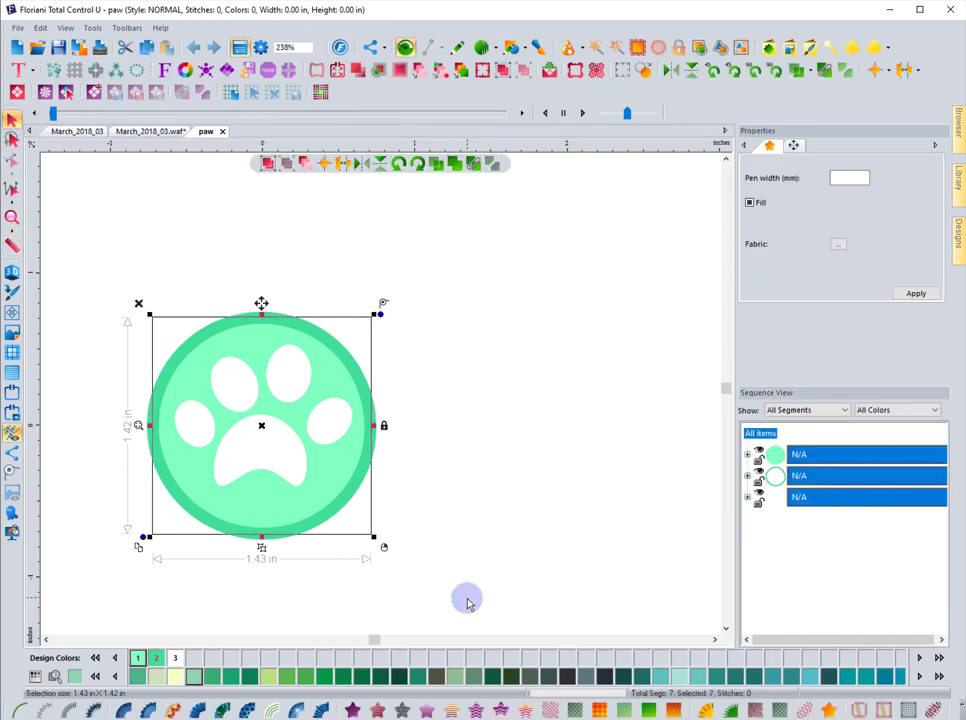
left_click(793, 145)
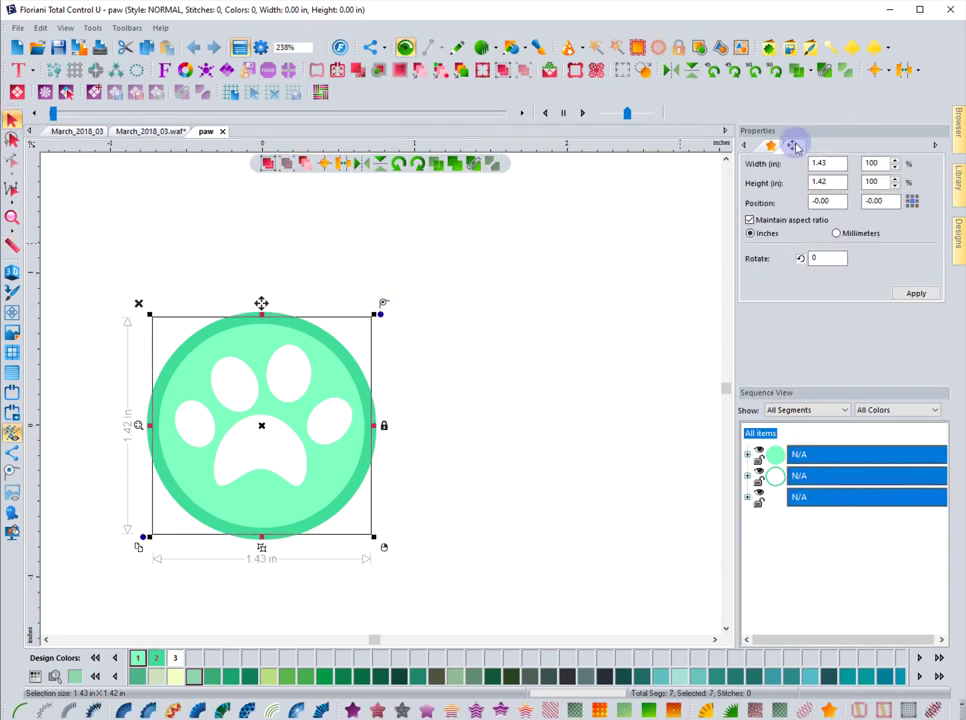
double_click(828, 162)
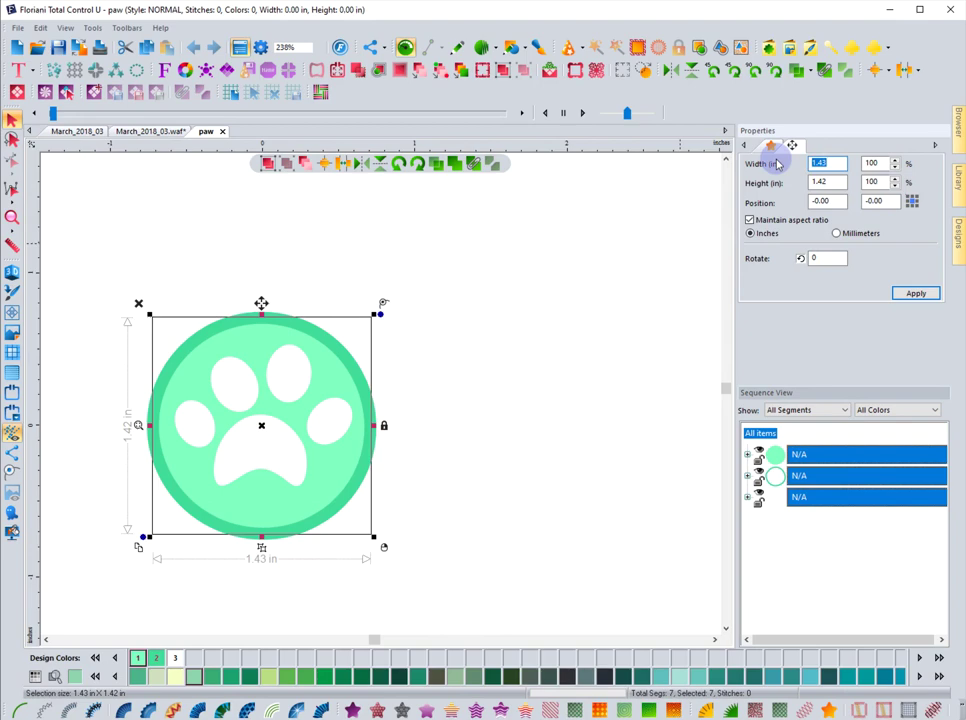
type("3")
left_click(916, 292)
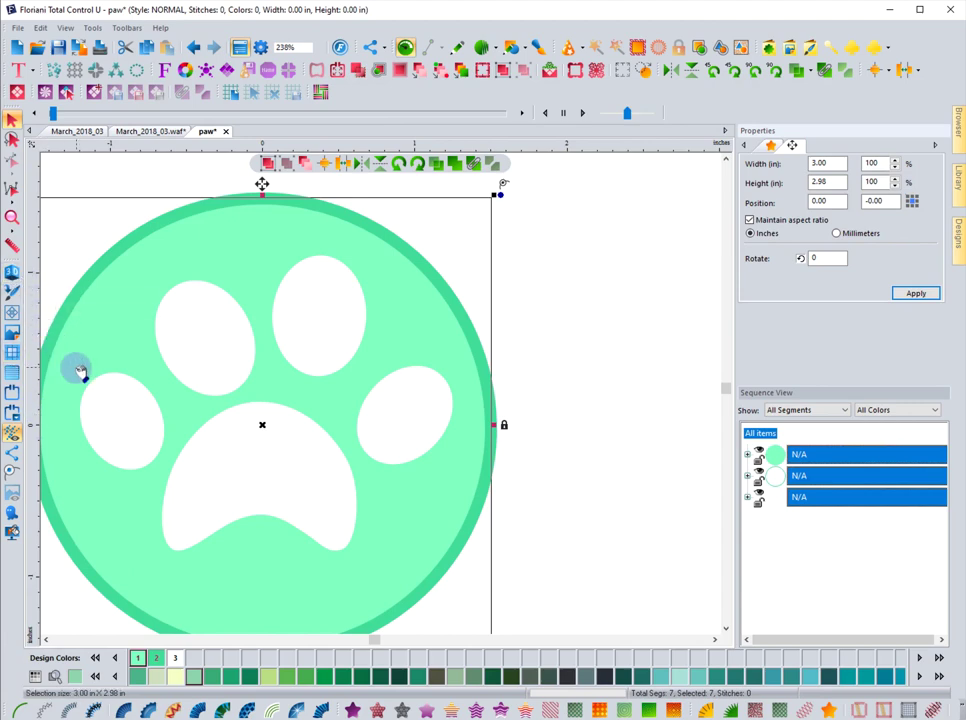
left_click(12, 218)
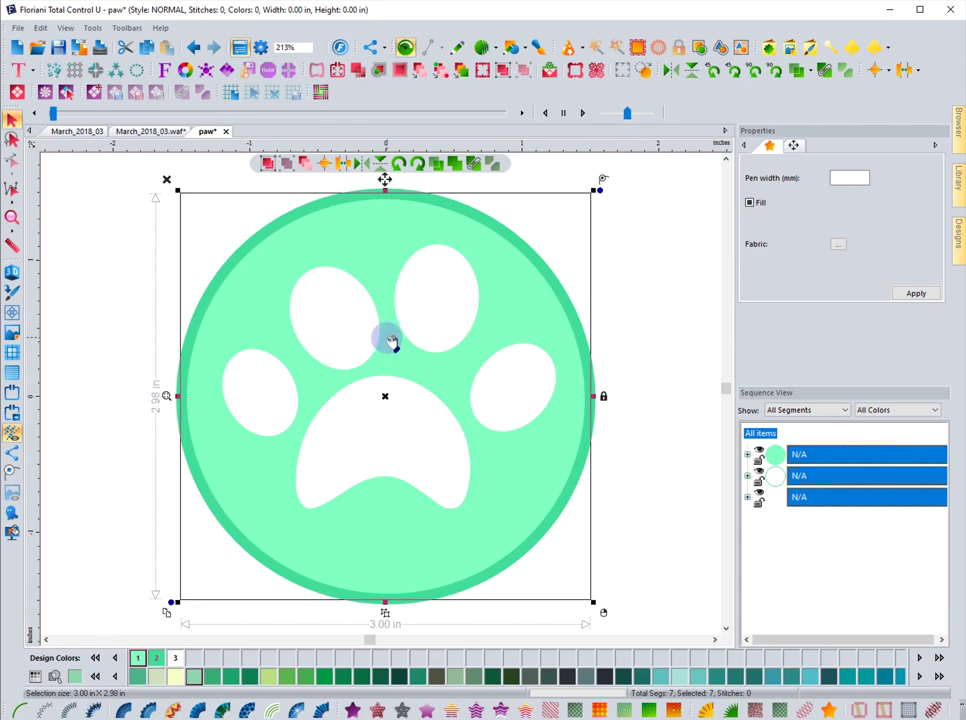
left_click(132, 315)
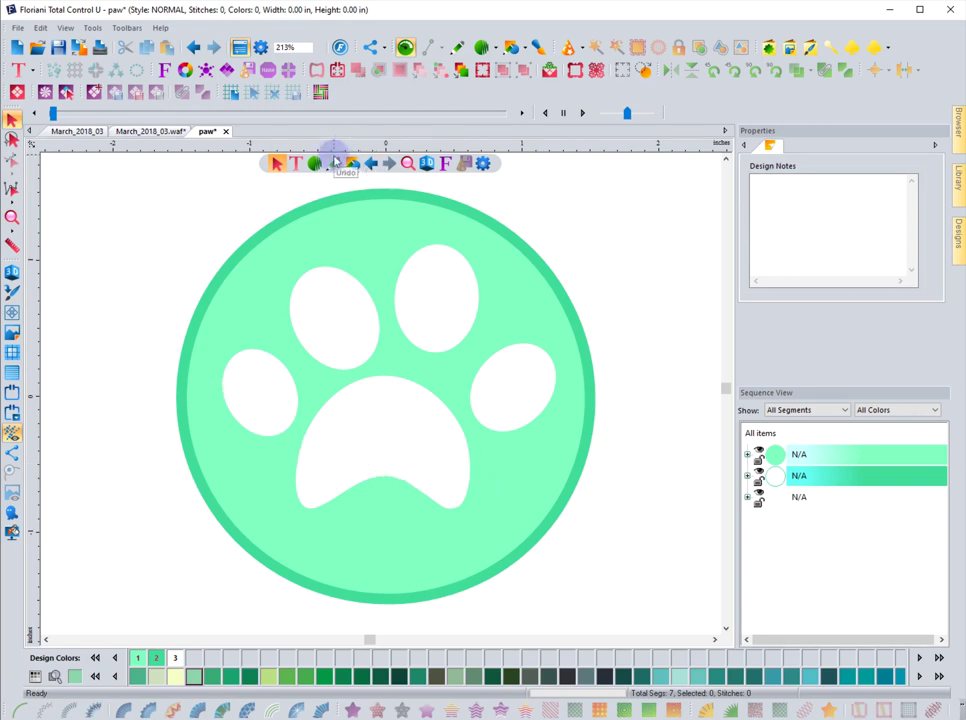
- Measure across the leftmost toe of the enlarged paw with the Ruler tool
left_click(13, 245)
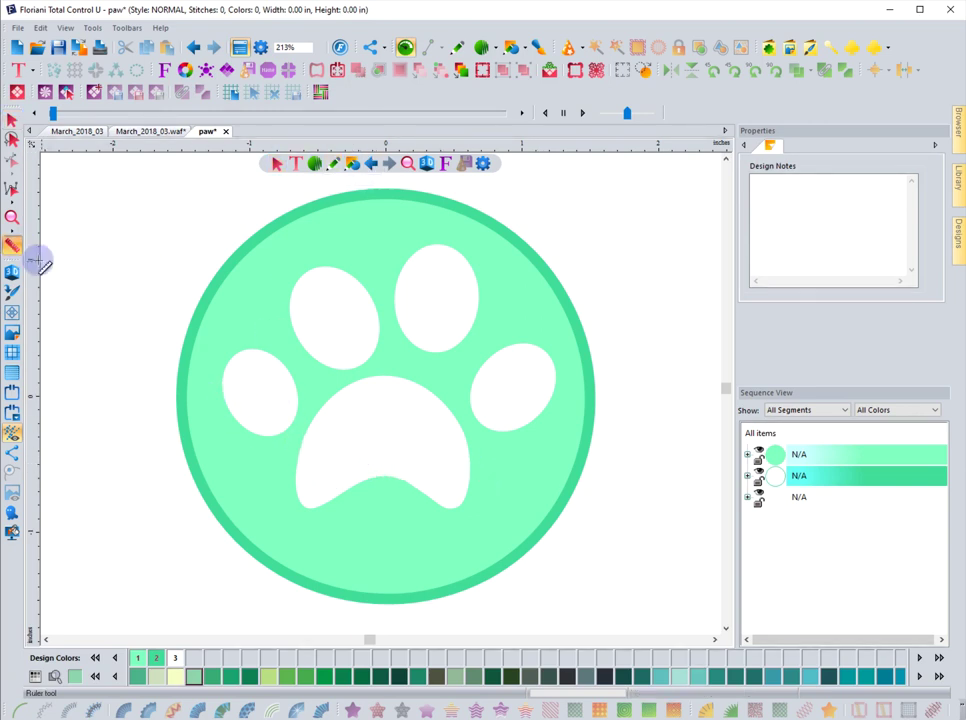
left_click(231, 413)
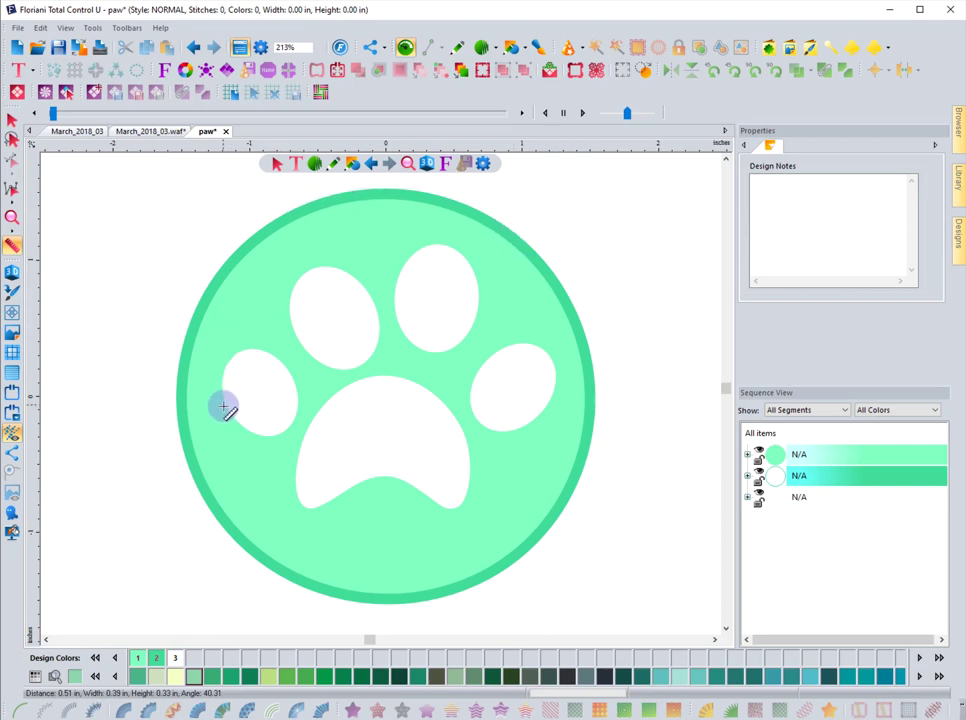
left_click(12, 246)
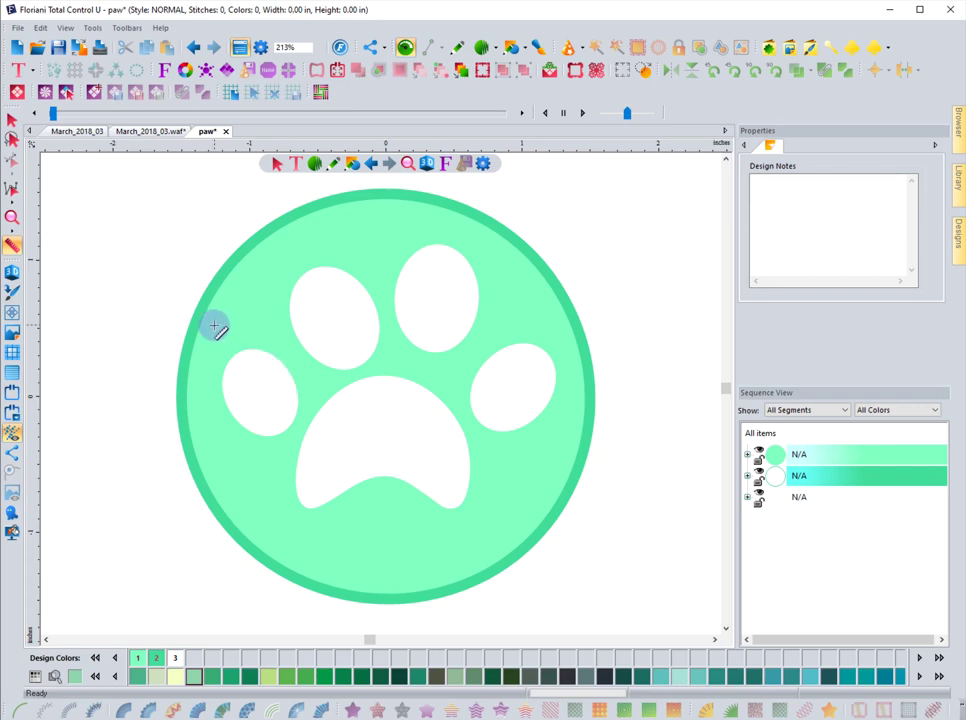
- Show the March_2018_03 butterfly image and check its width and height with the Backdrop Tool, leaving them unchanged
left_click(88, 136)
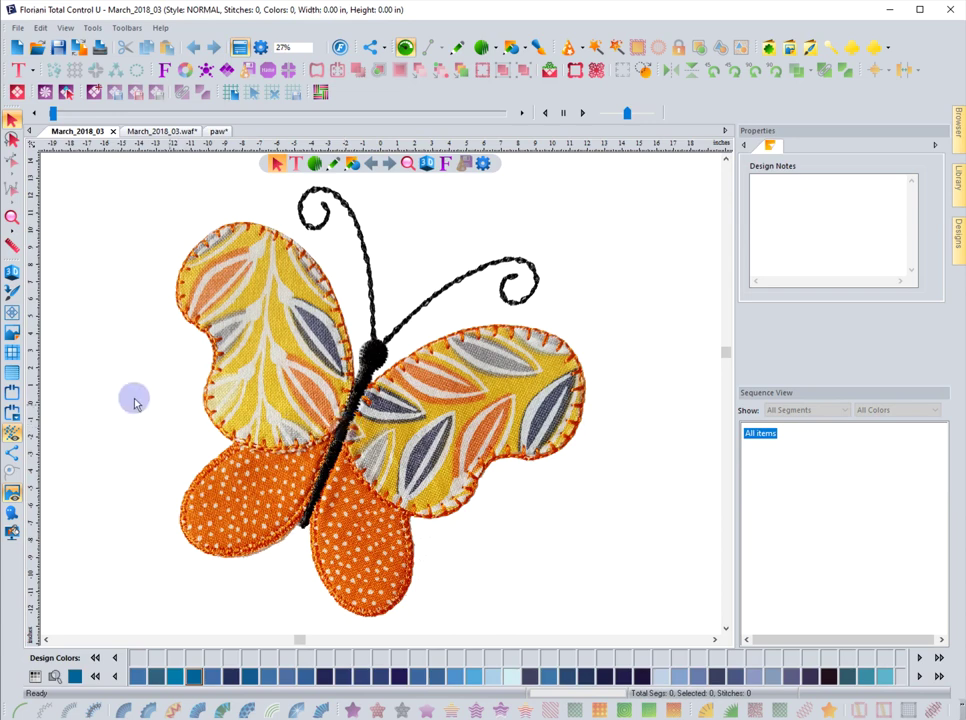
left_click(12, 333)
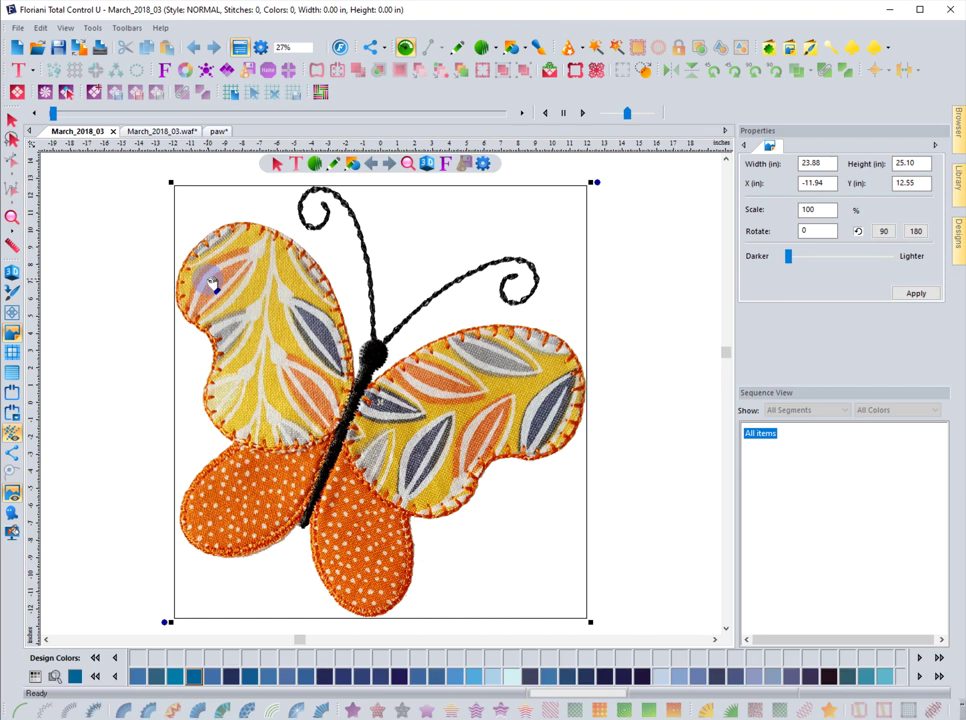
left_click(820, 166)
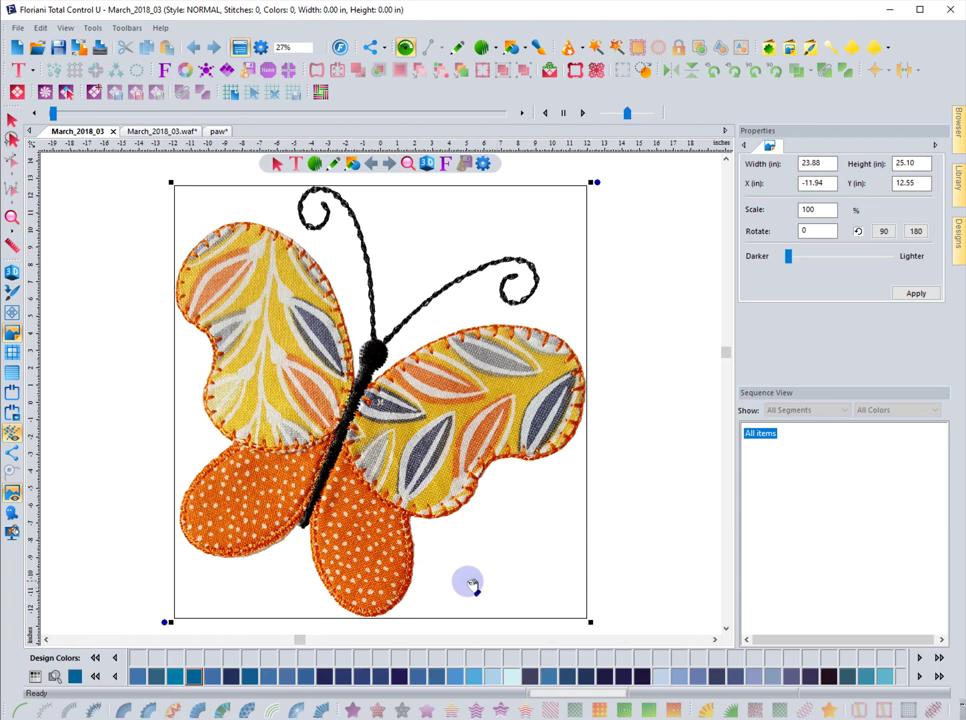
left_click(82, 194)
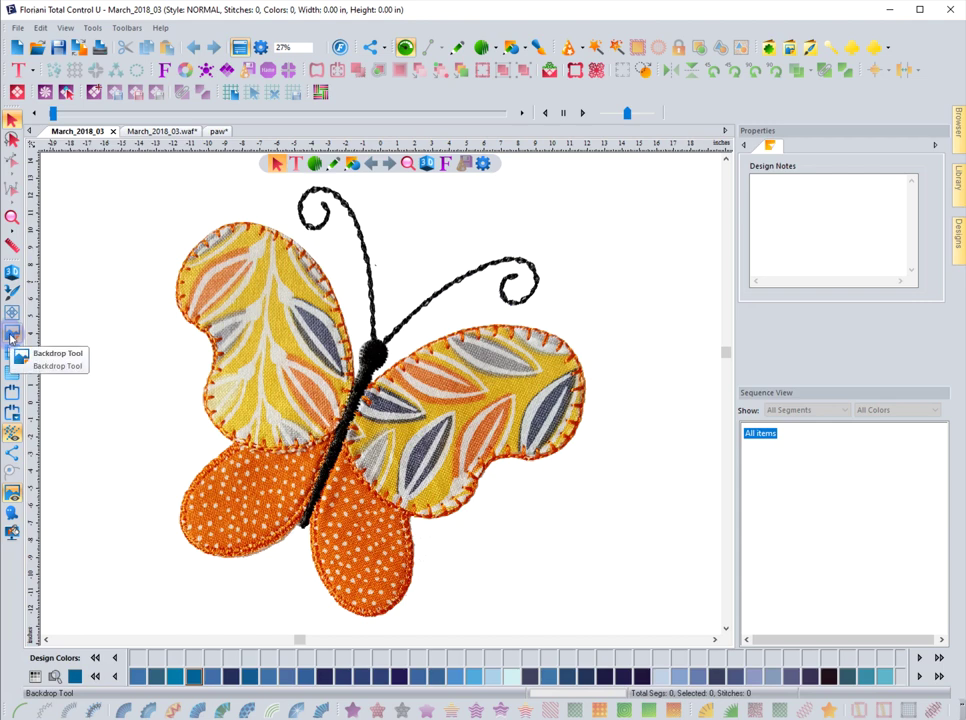
right_click(190, 300)
left_click(172, 300)
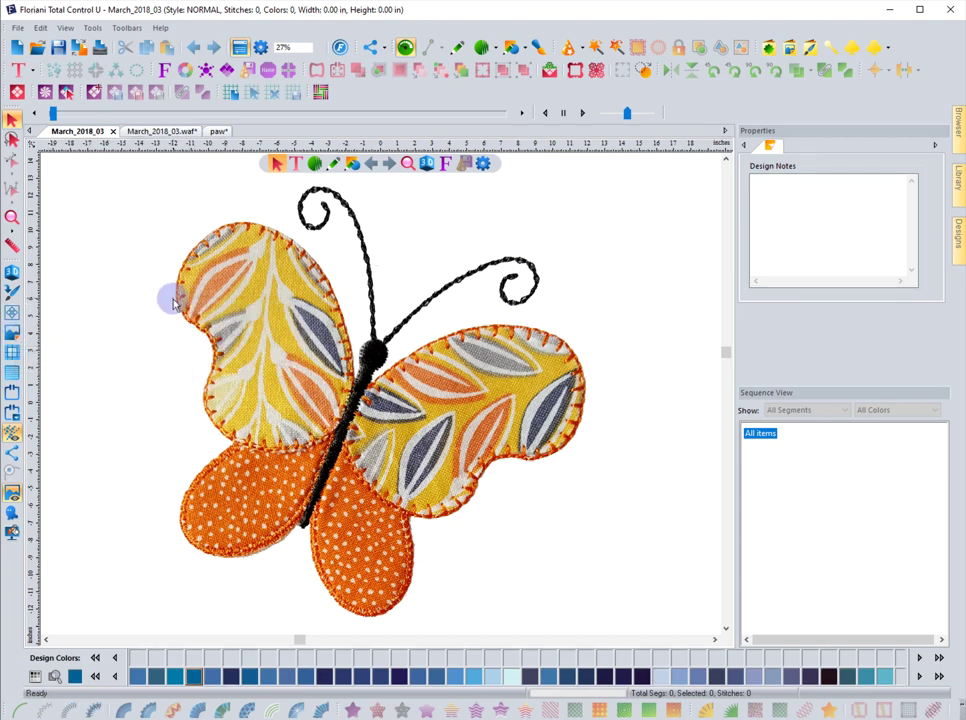
- Compare the context options offered for the butterfly image by the Selection tool and by the Backdrop Tool, without choosing any
left_click(11, 248)
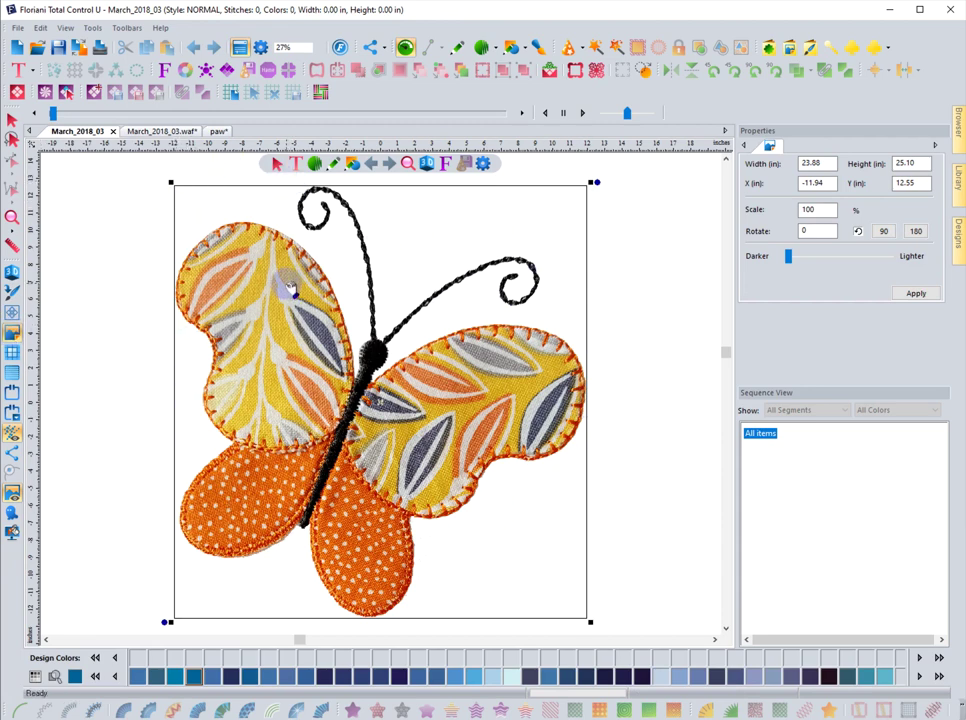
left_click(12, 120)
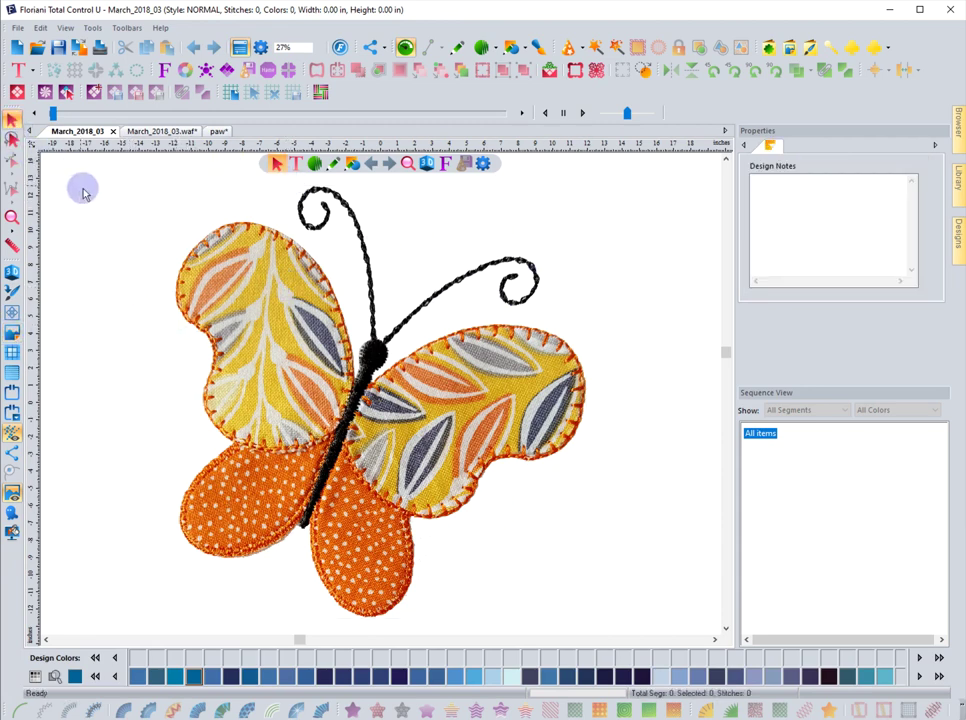
right_click(246, 281)
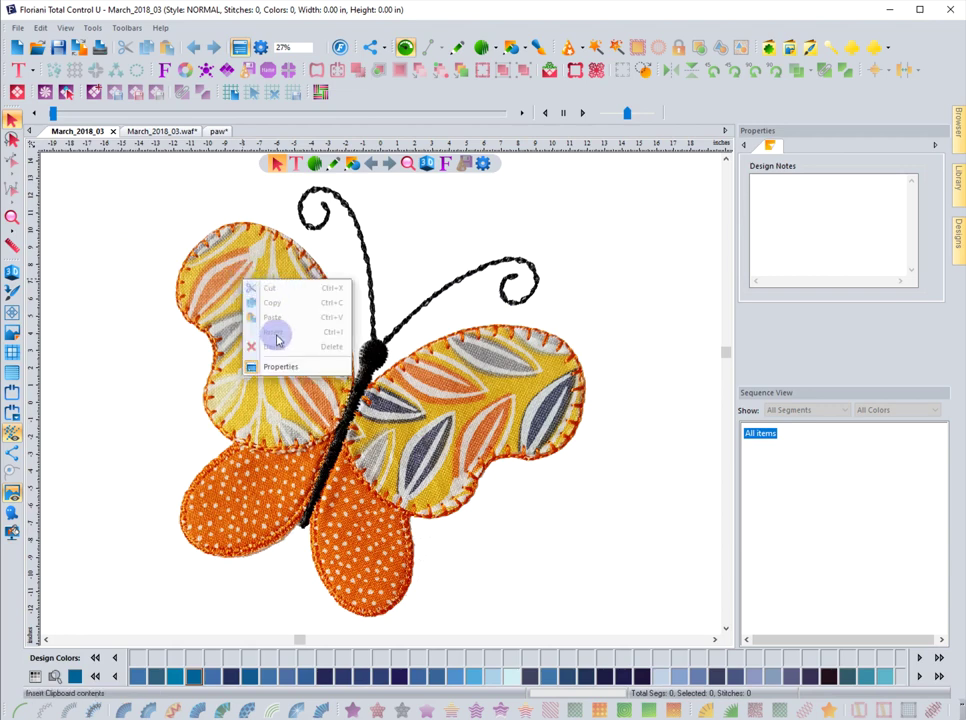
left_click(165, 238)
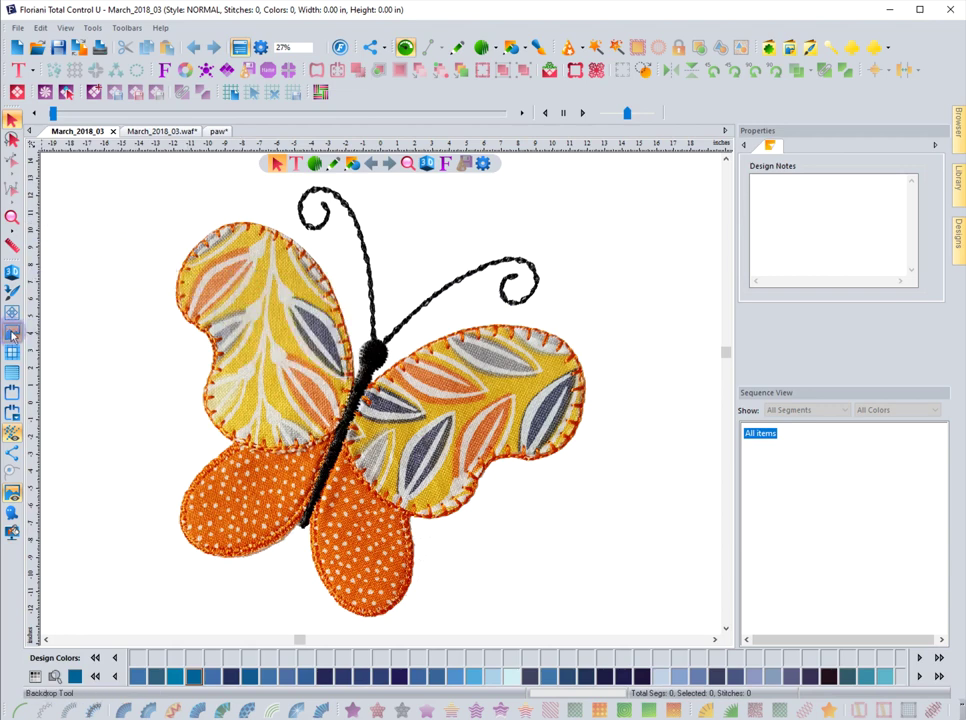
left_click(12, 335)
right_click(212, 298)
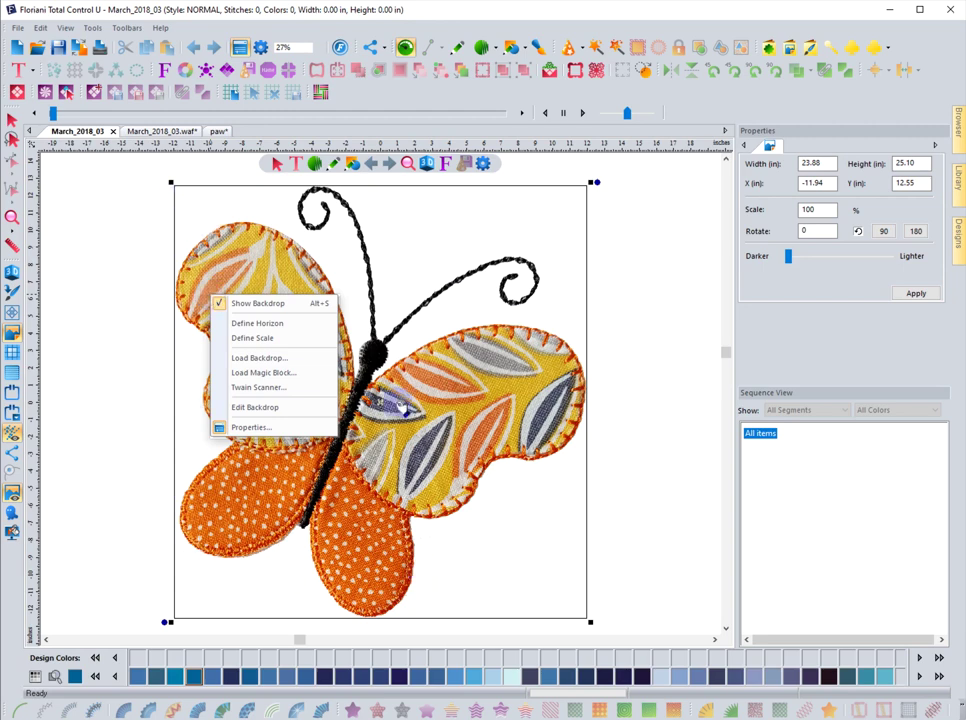
left_click(141, 305)
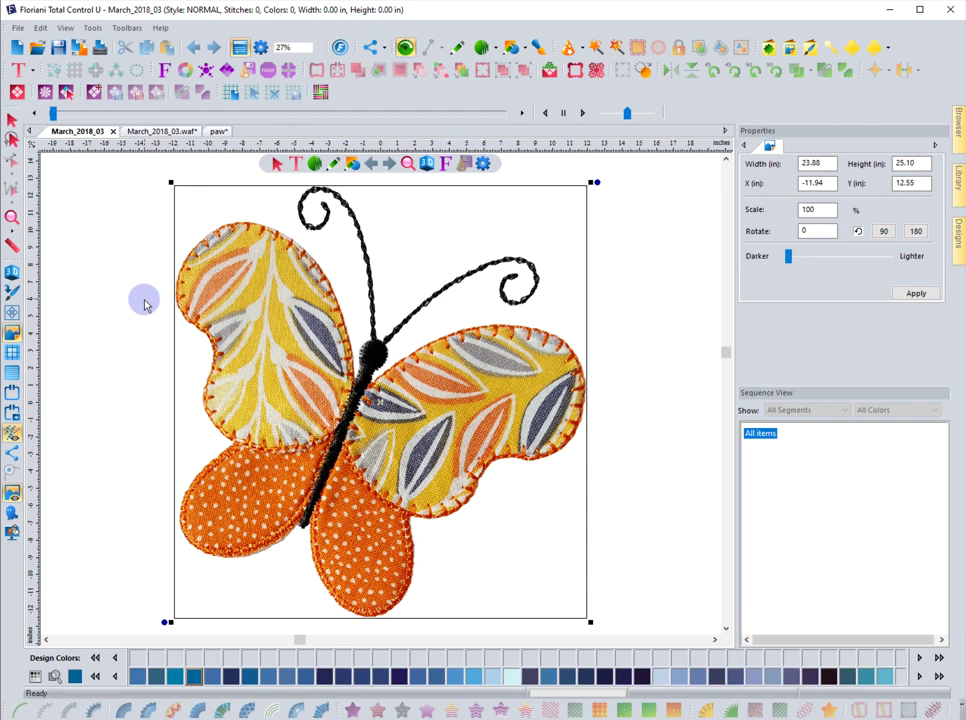
right_click(214, 288)
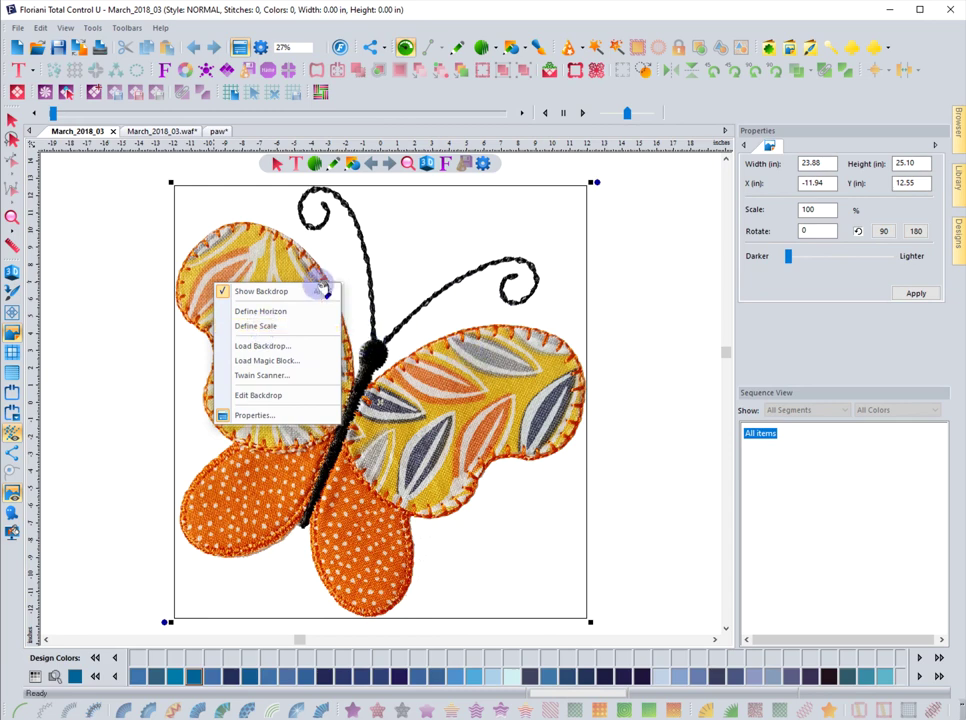
left_click(134, 241)
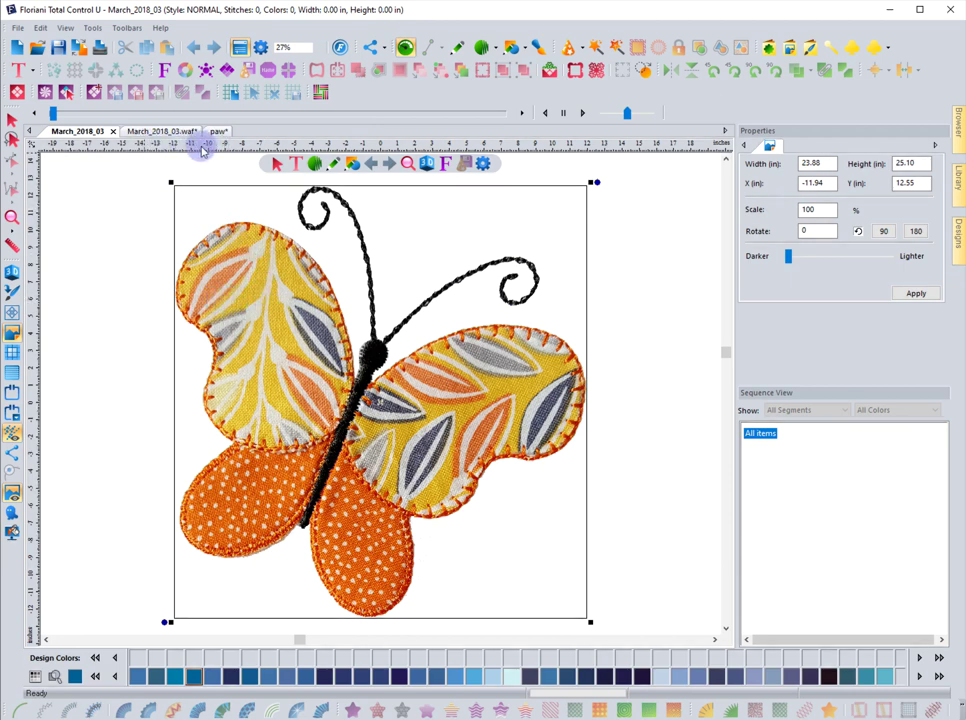
- Rescale the butterfly backdrop with Define Scale, marking the span from the upper left wing to the right wing's outer edge as 4 inches
right_click(250, 262)
left_click(288, 301)
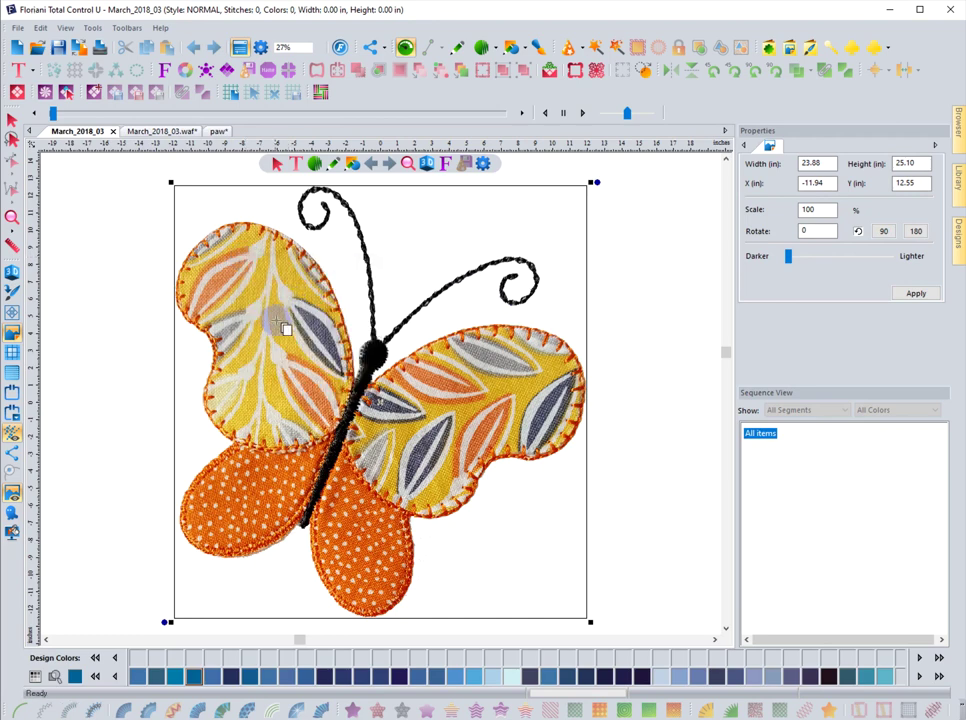
left_click(193, 251)
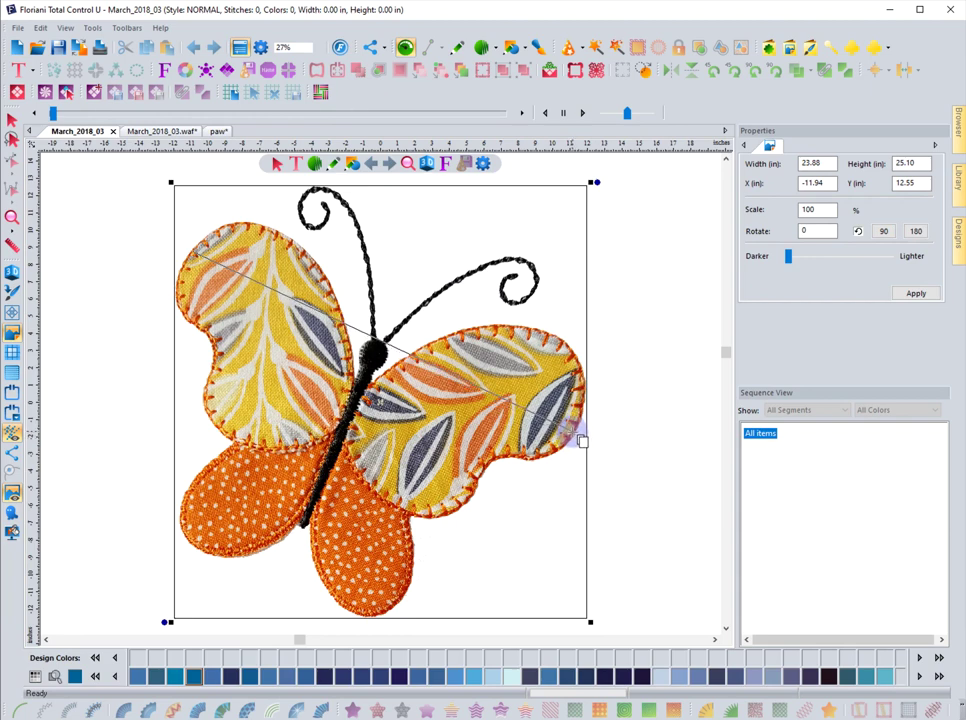
left_click(580, 438)
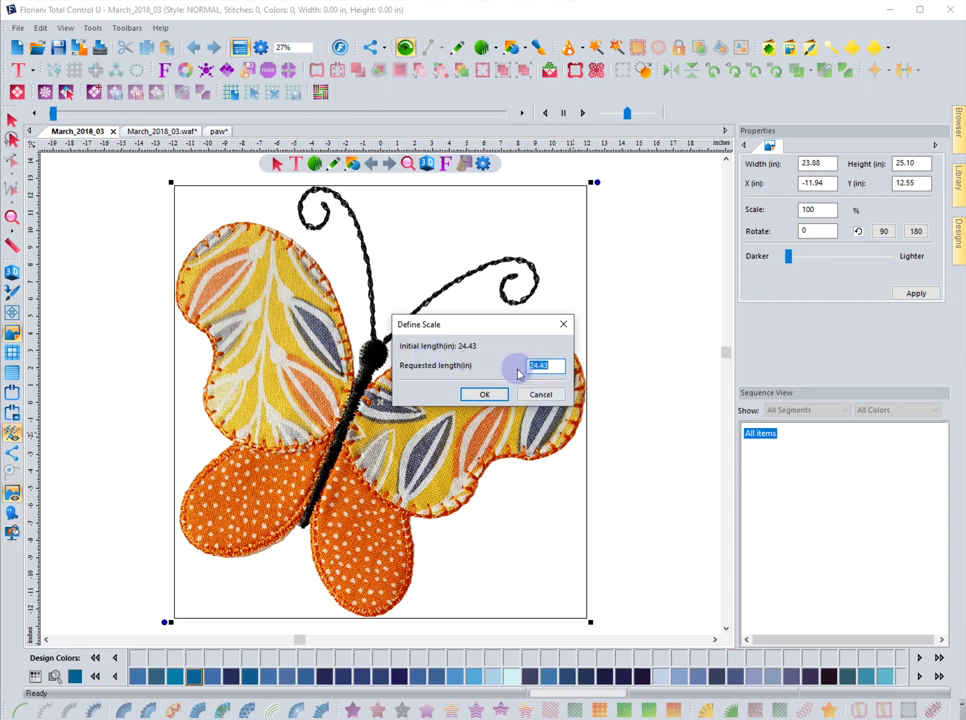
type("4")
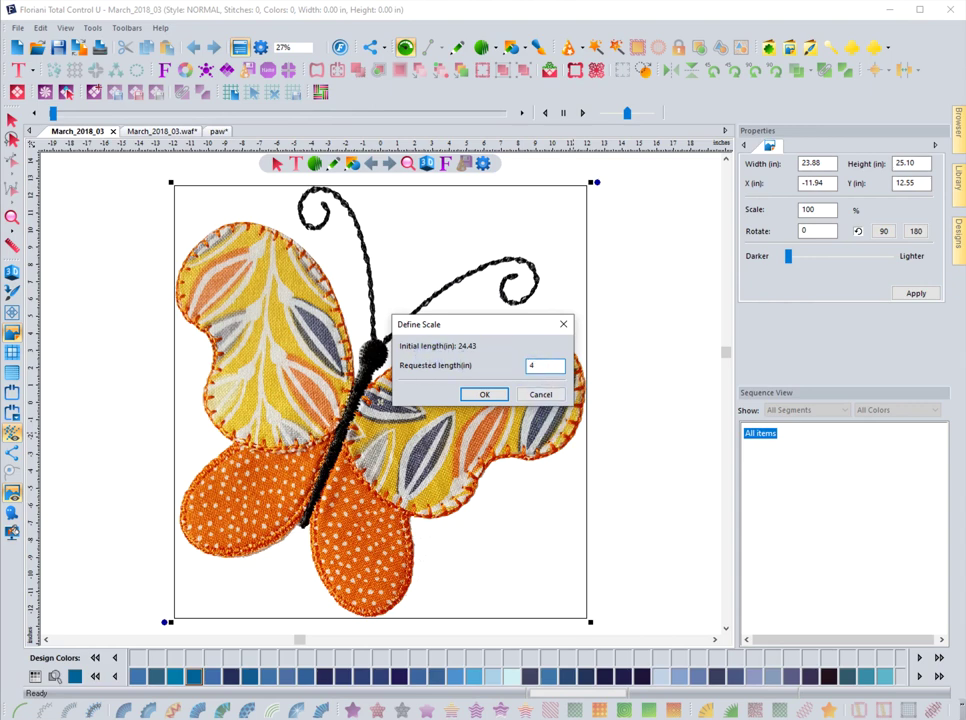
left_click(490, 393)
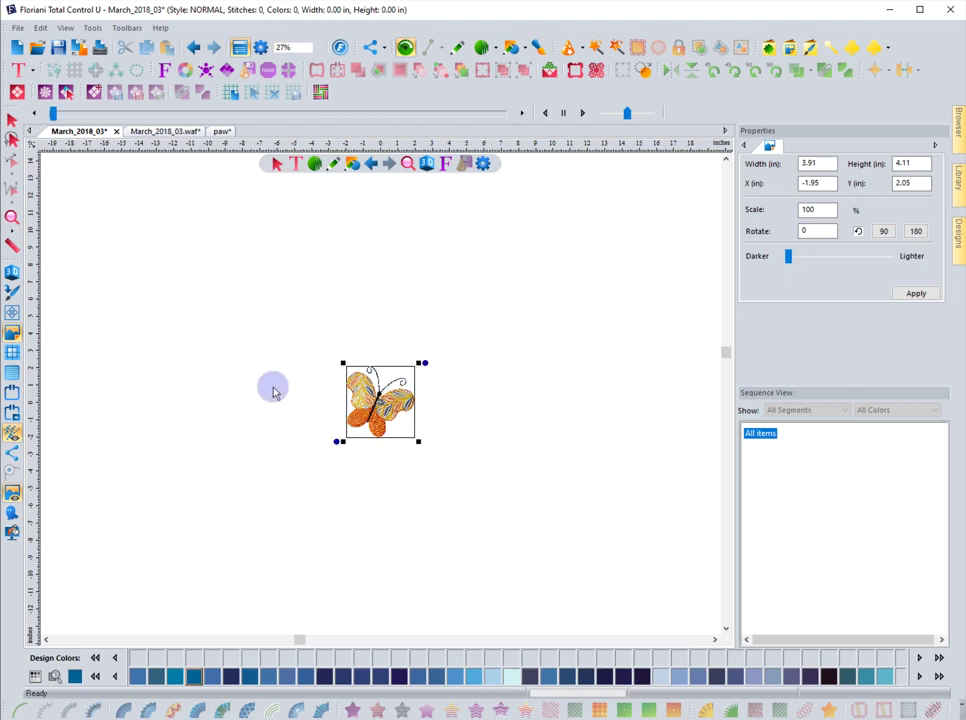
- Straighten the tilted butterfly with Define Horizon, using a line along the bottom edges of its two lower wings
left_click(11, 220)
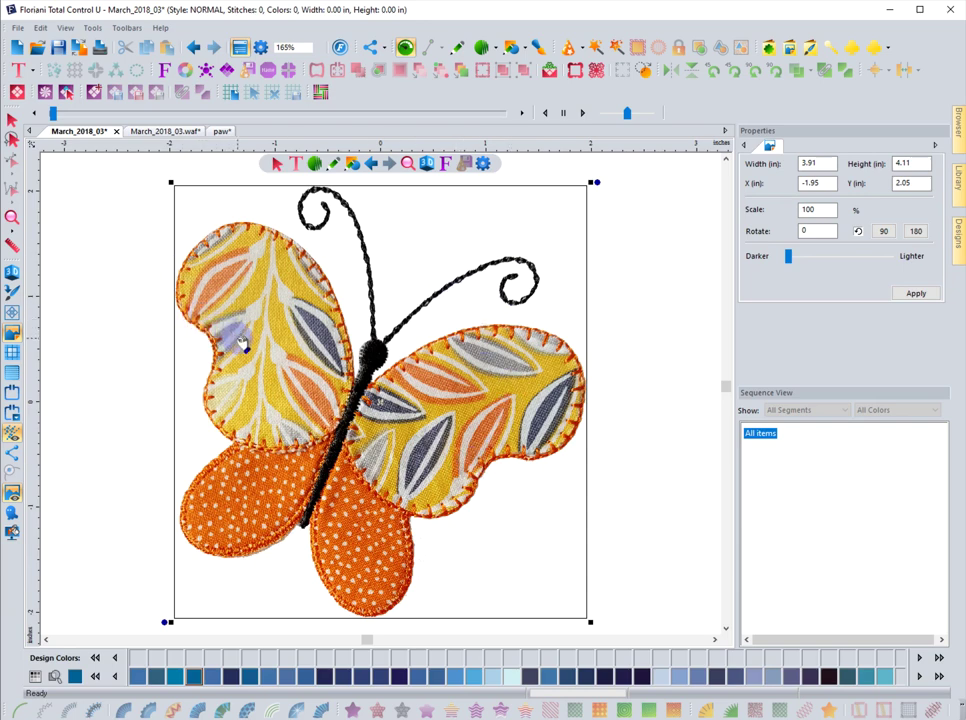
right_click(245, 304)
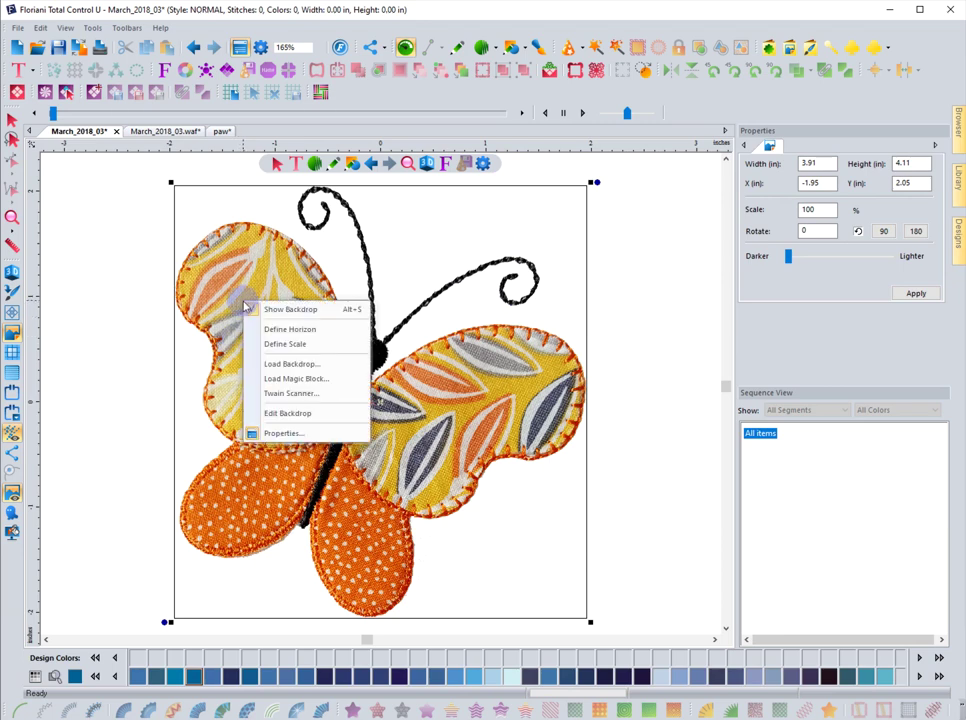
left_click(310, 333)
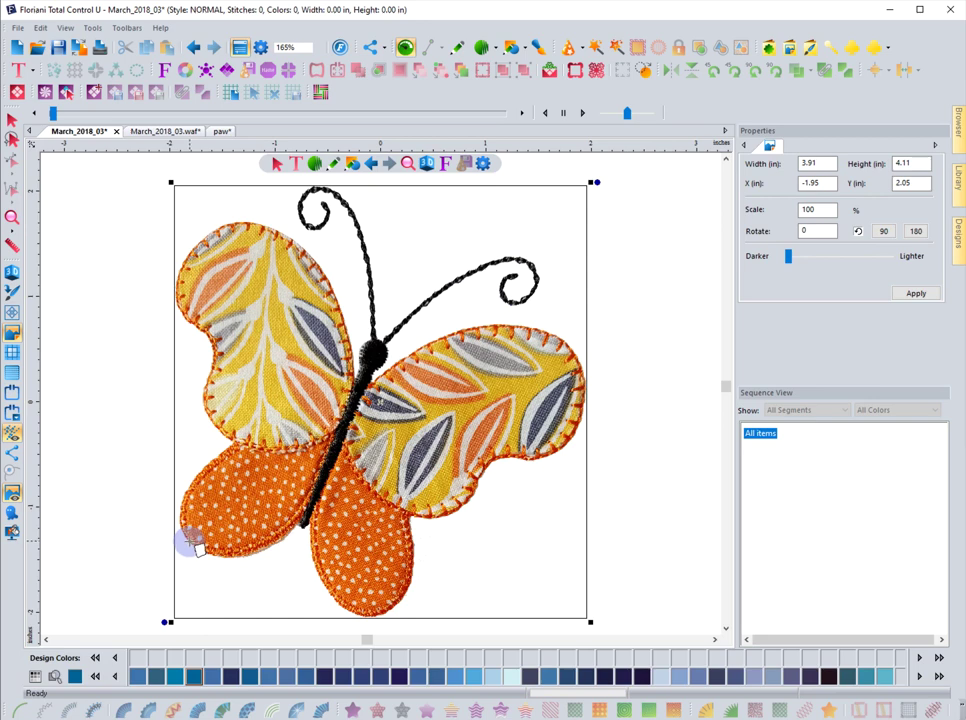
left_click_drag(196, 546, 362, 621)
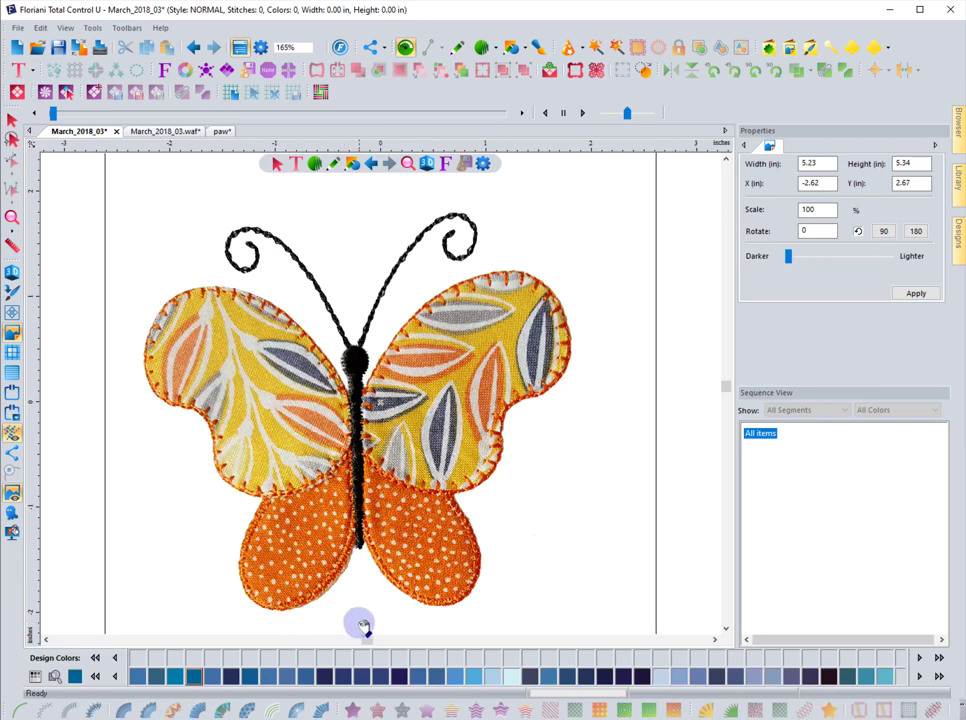
right_click(283, 558)
left_click(308, 595)
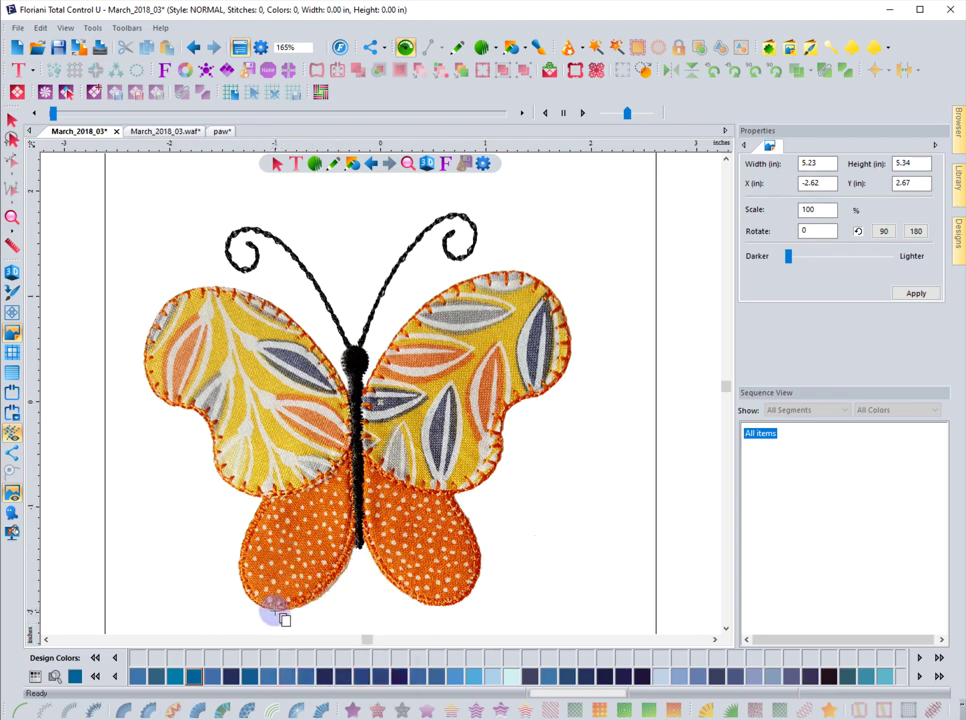
left_click_drag(288, 608, 453, 608)
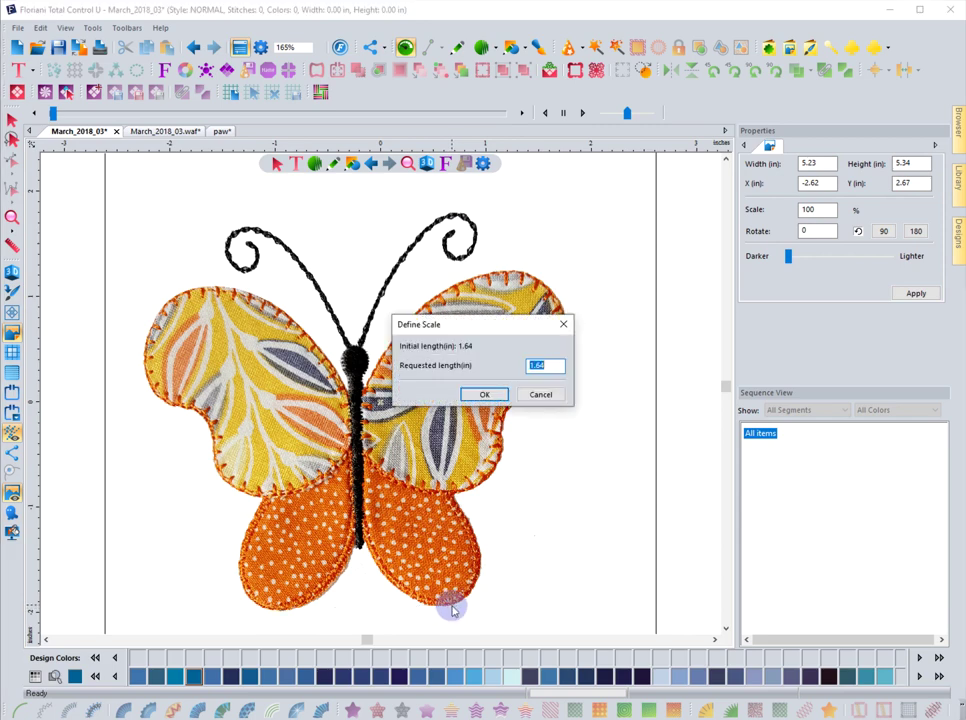
left_click(497, 394)
- Refine the butterfly's horizon with one line under the lower wings and another across the tops of the two antennae
right_click(302, 455)
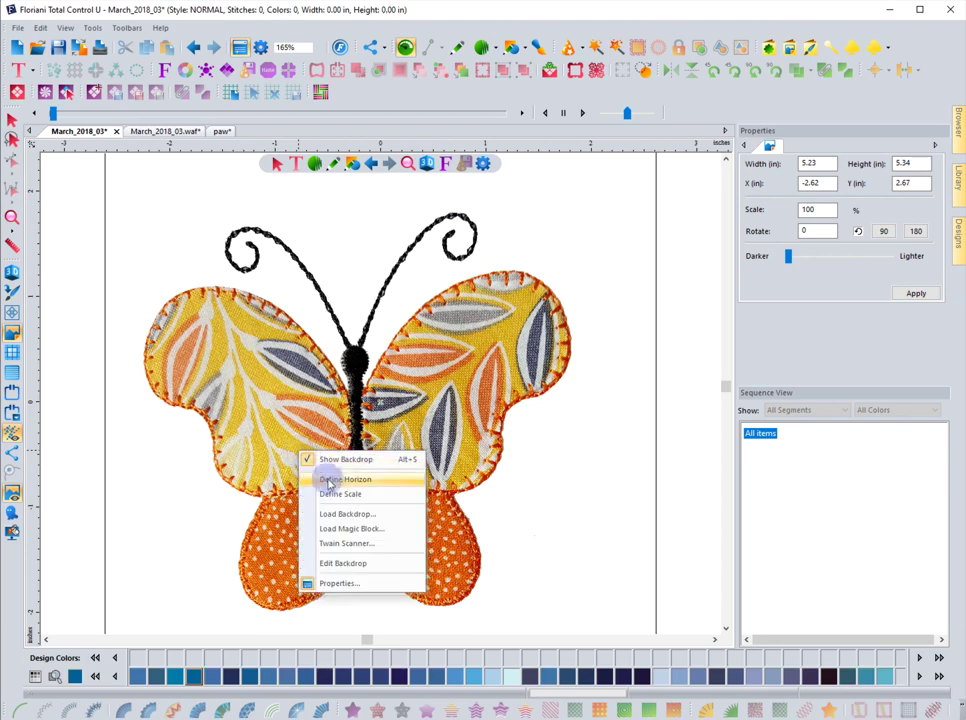
left_click(339, 479)
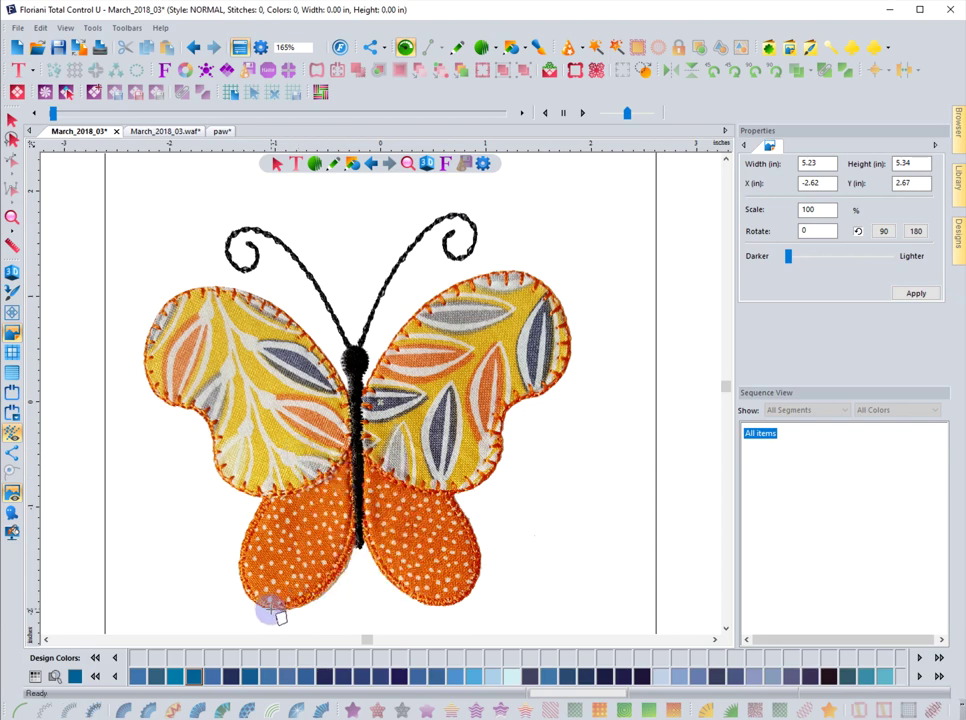
left_click_drag(279, 608, 452, 609)
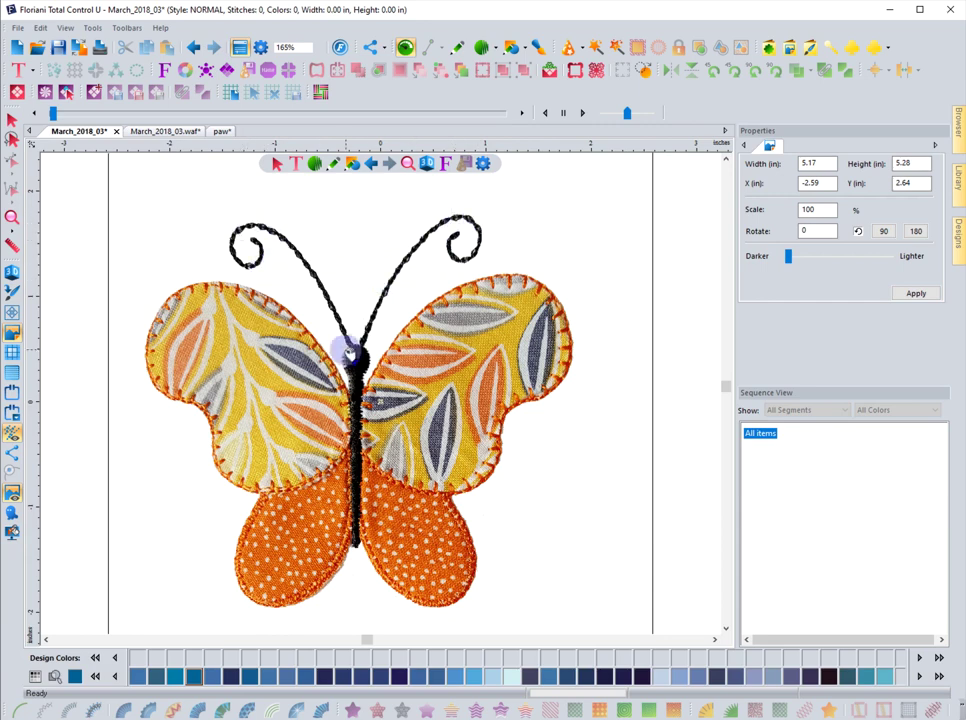
right_click(316, 364)
left_click(326, 392)
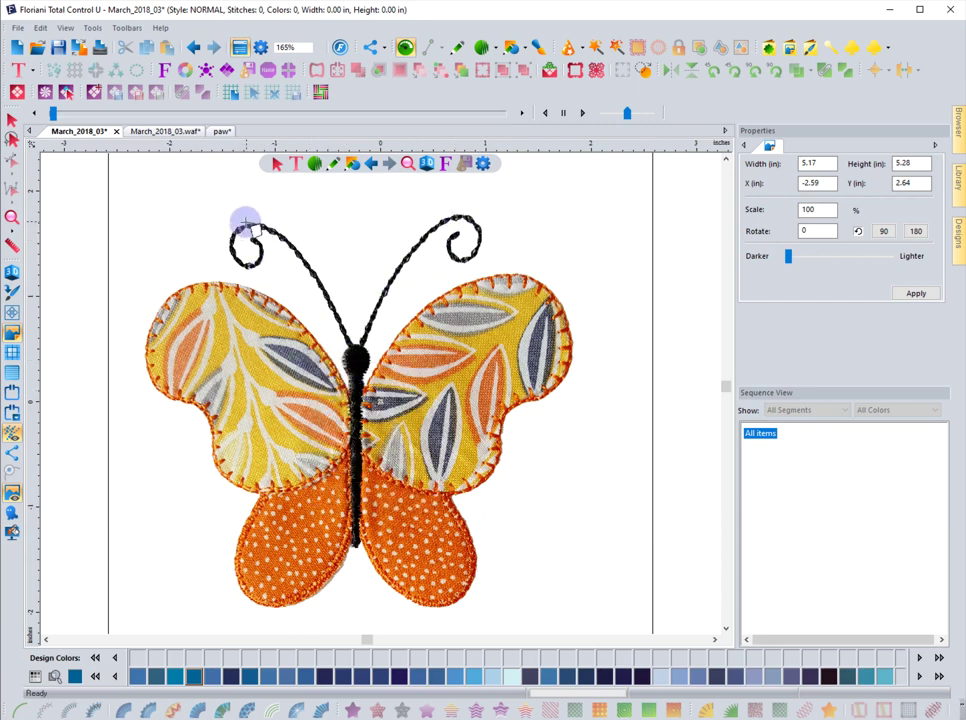
left_click_drag(244, 226, 462, 212)
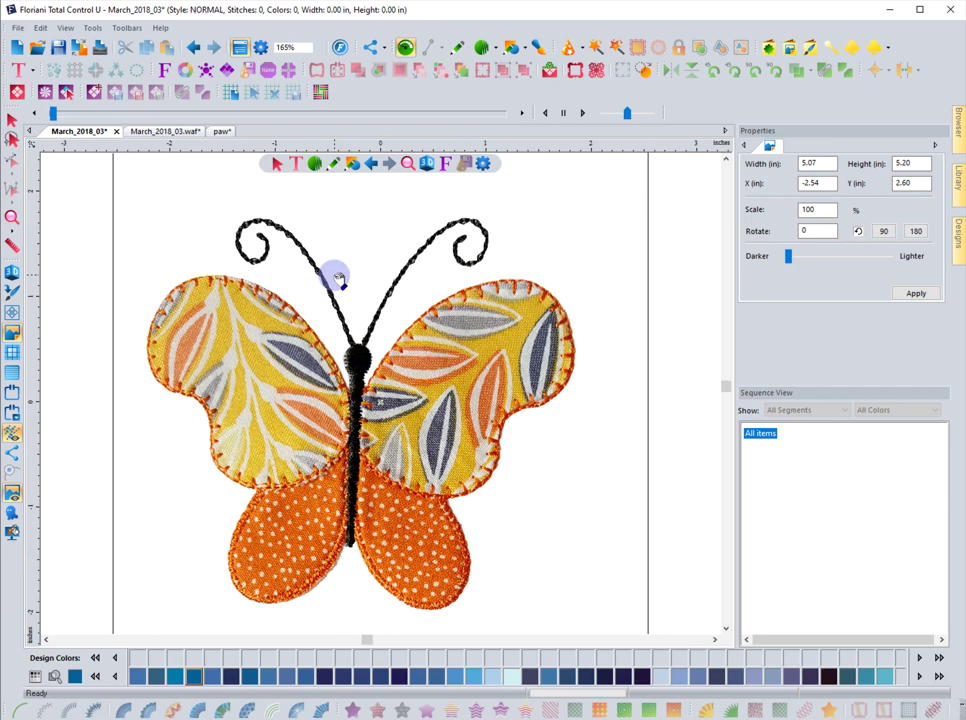
- Set the straightened backdrop image's width to 4 inches in its properties and apply it
right_click(243, 341)
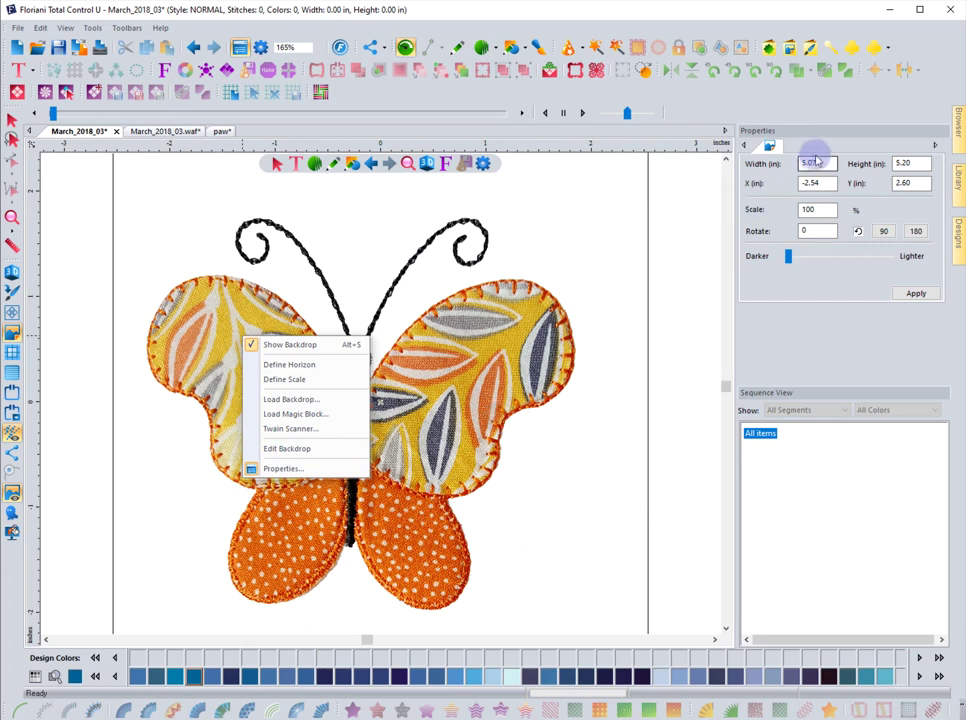
left_click(815, 163)
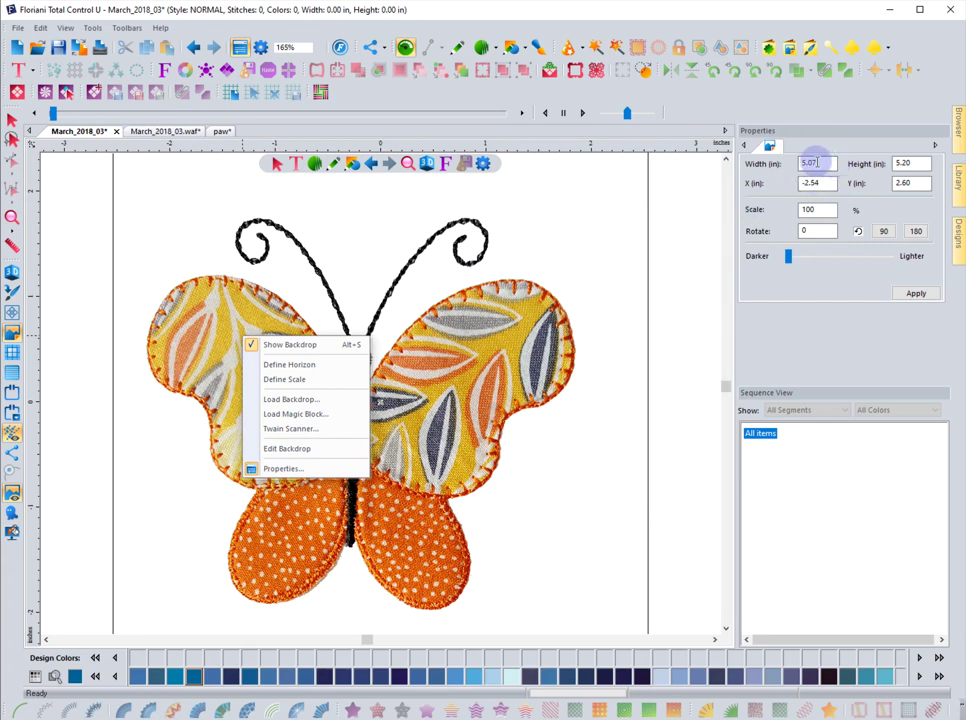
left_click(675, 226)
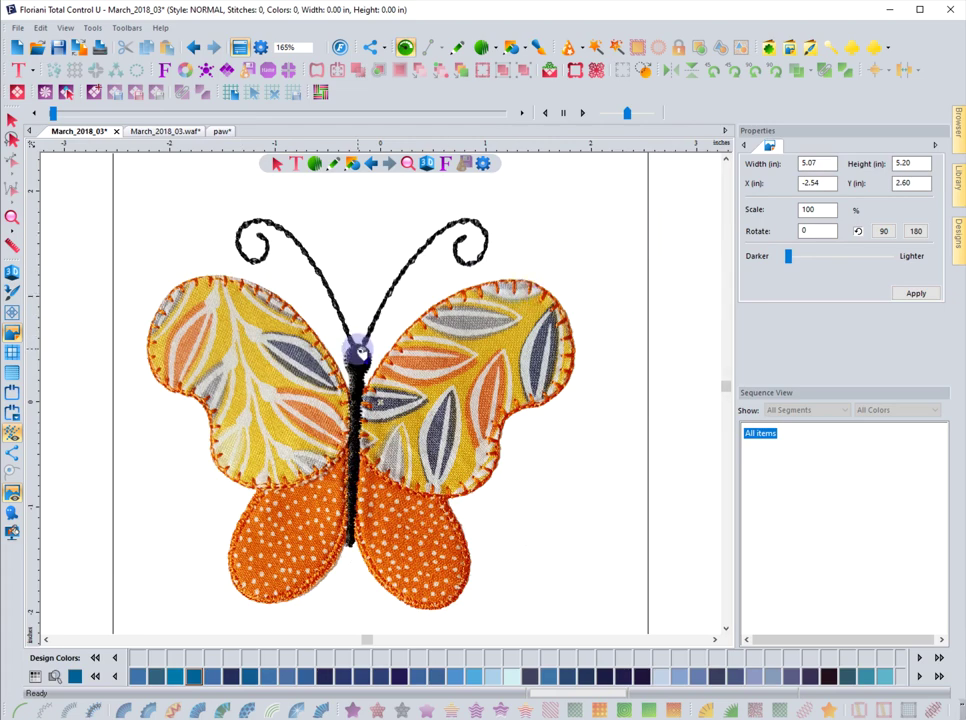
scroll(355, 348, "up", 1)
scroll(355, 348, "down", 3)
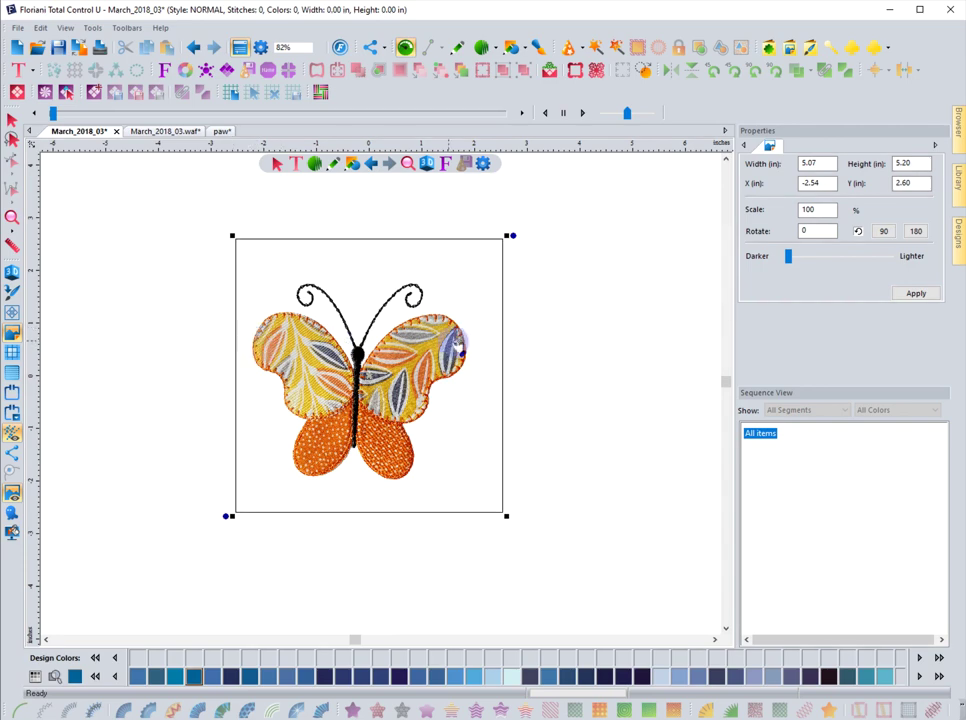
double_click(818, 162)
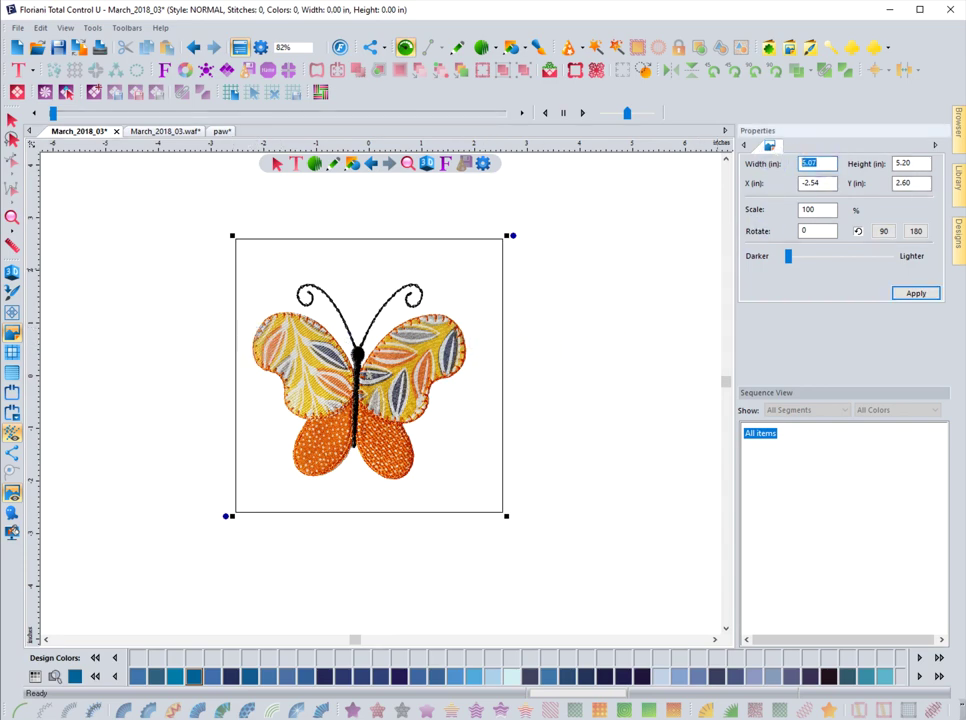
type("4")
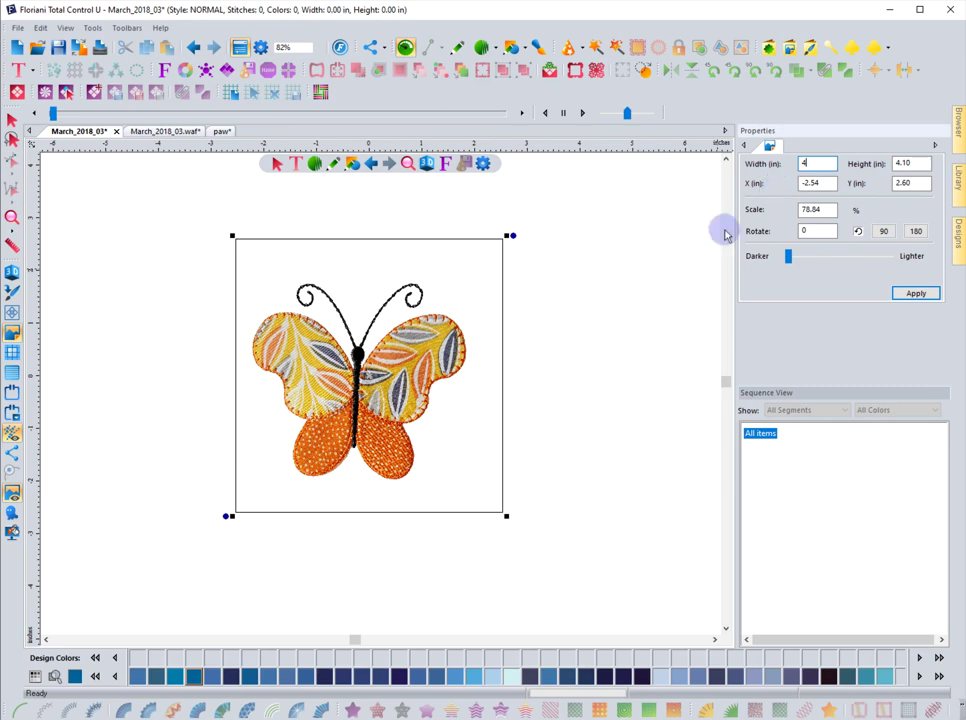
left_click(916, 293)
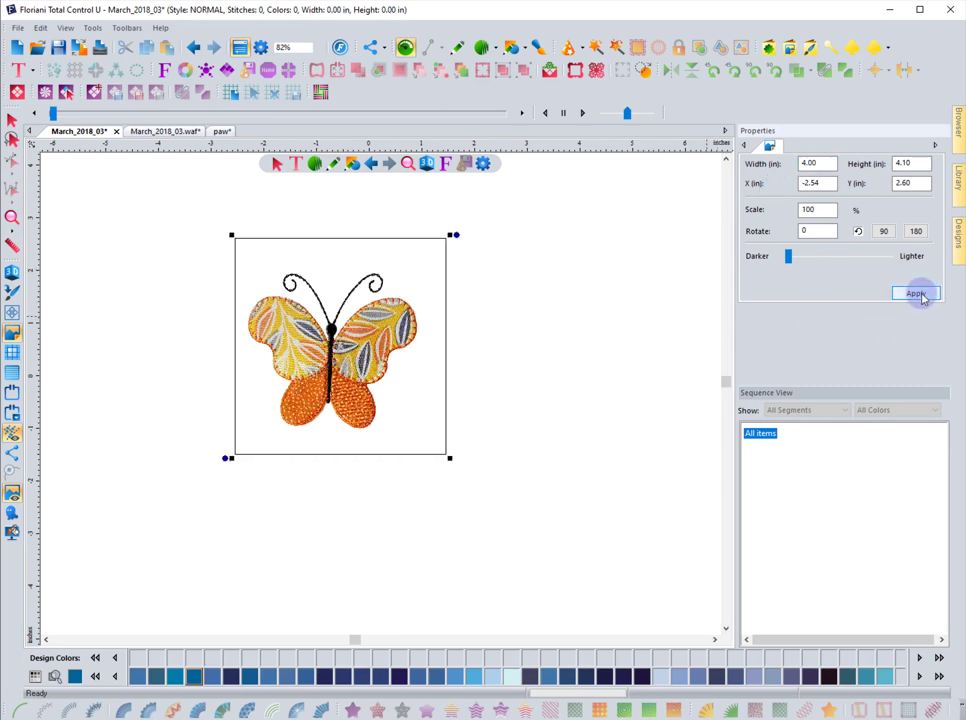
- Measure the butterfly's wingspan with the Ruler tool and compare it with the image frame shown by the Backdrop Tool
left_click(12, 245)
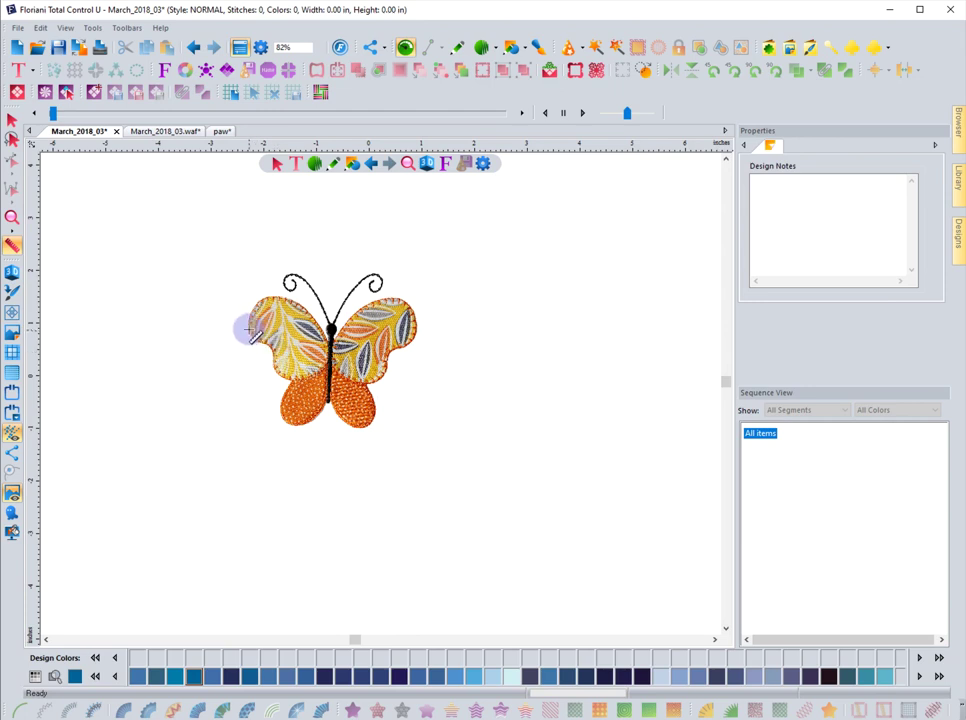
left_click_drag(247, 326, 418, 325)
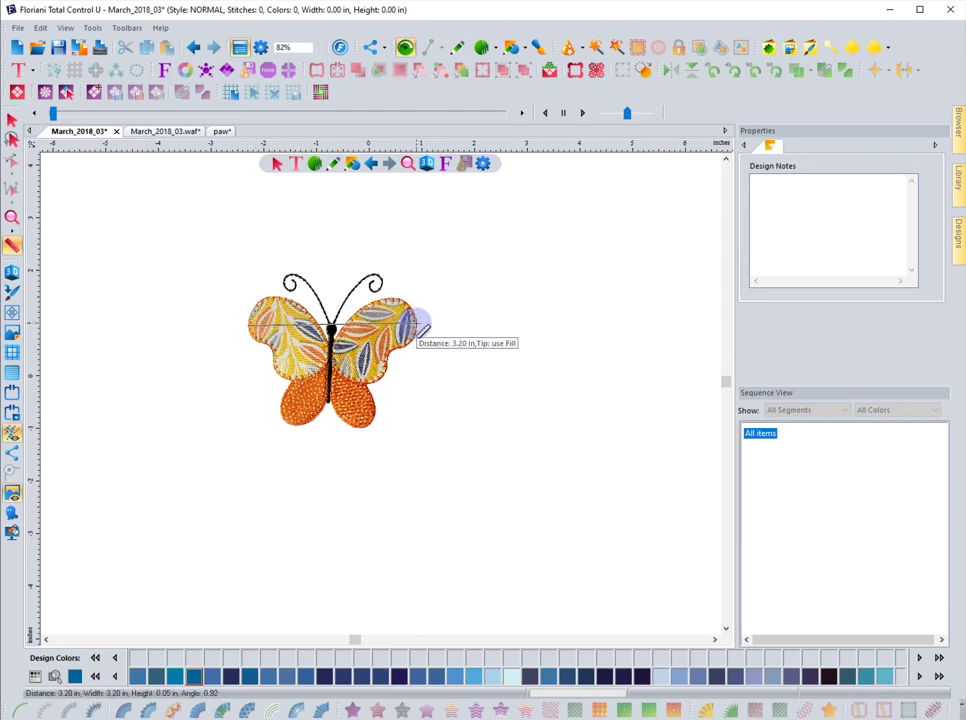
left_click(12, 119)
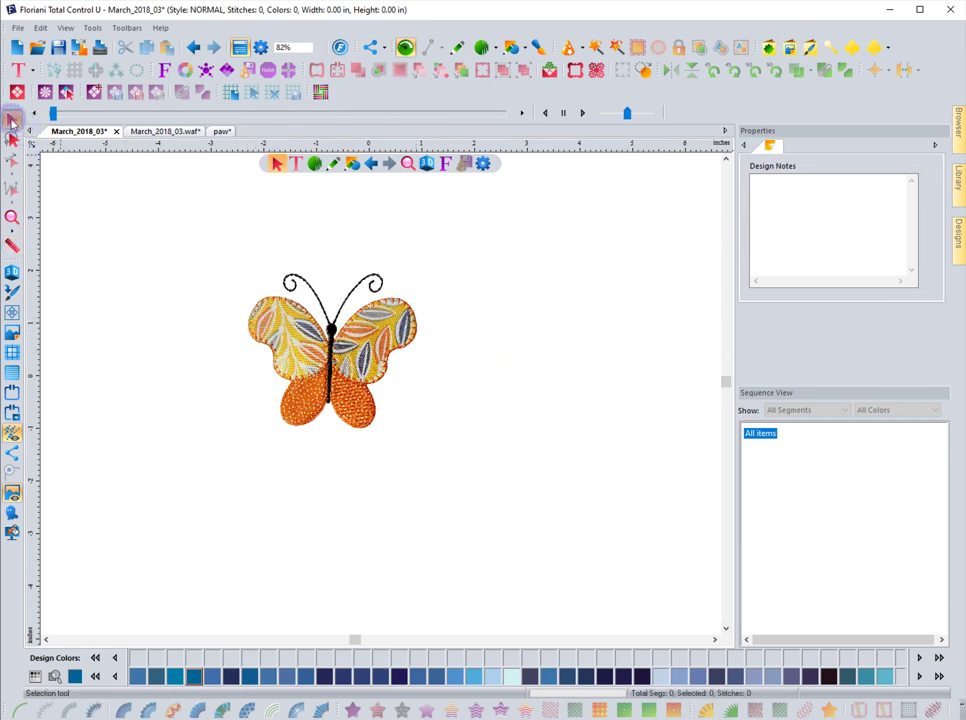
left_click(245, 340)
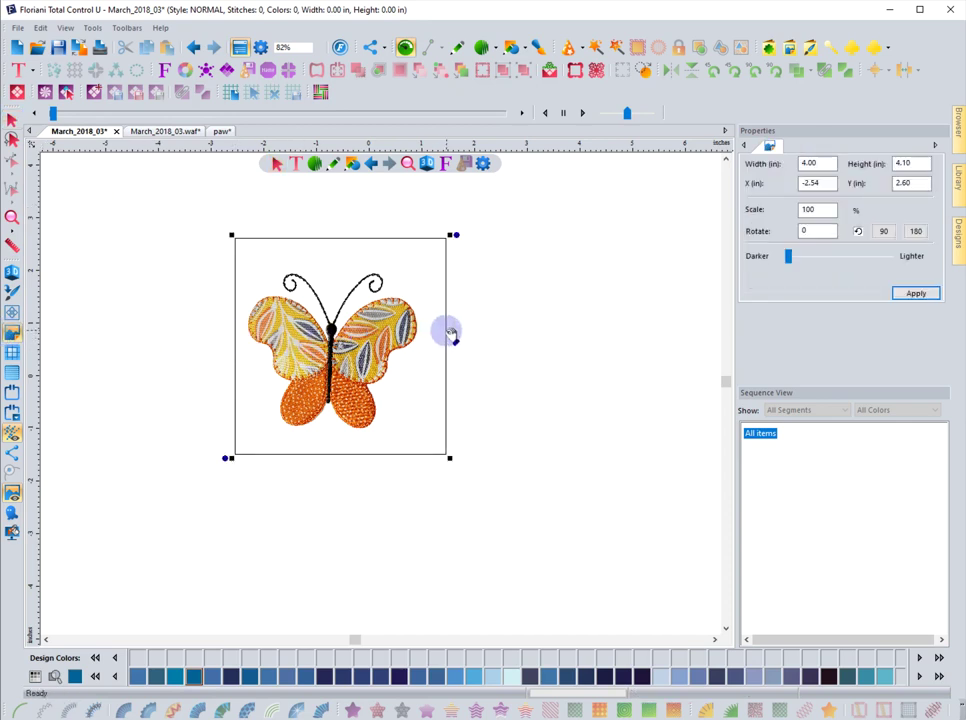
- Rescale the butterfly backdrop with Define Scale, using a line across the wingspan and a requested length of 4 inches, and check it with the Ruler tool
right_click(315, 336)
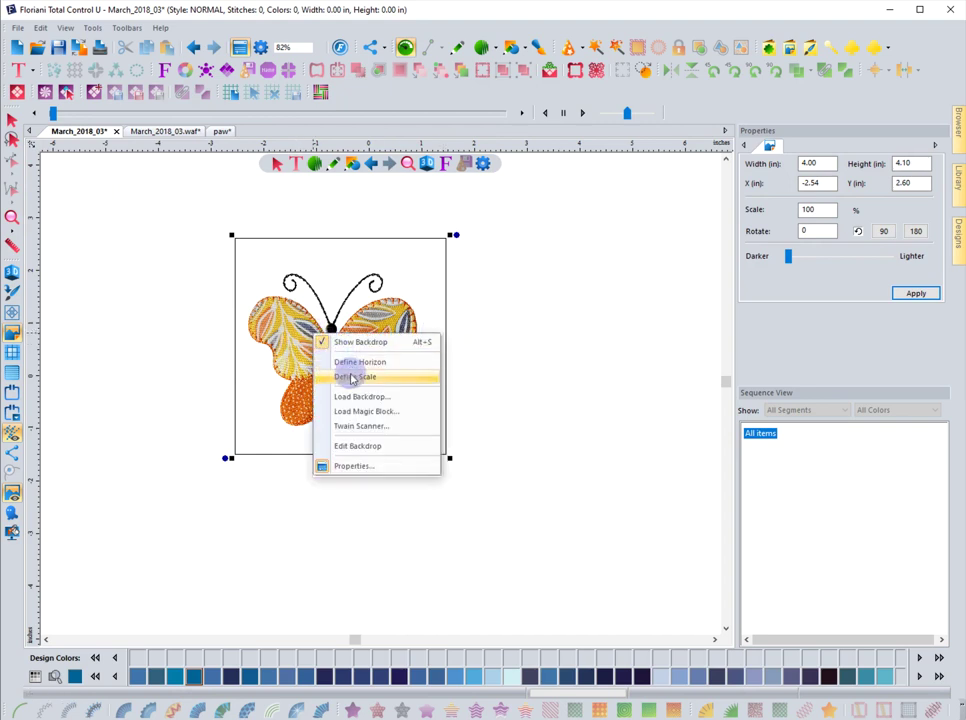
left_click(350, 377)
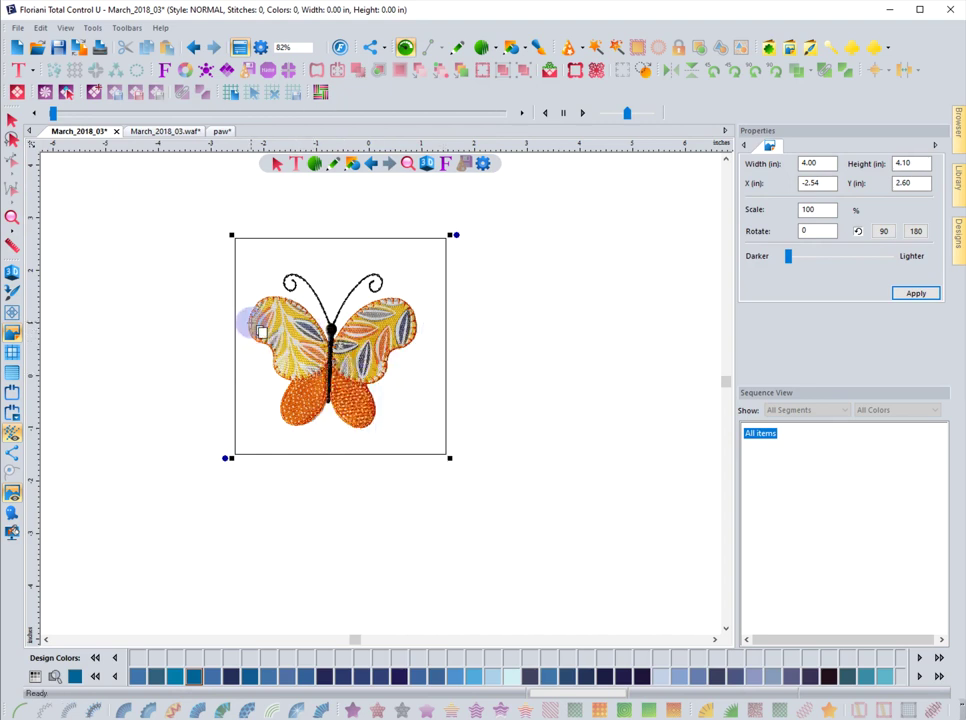
left_click_drag(251, 325, 414, 325)
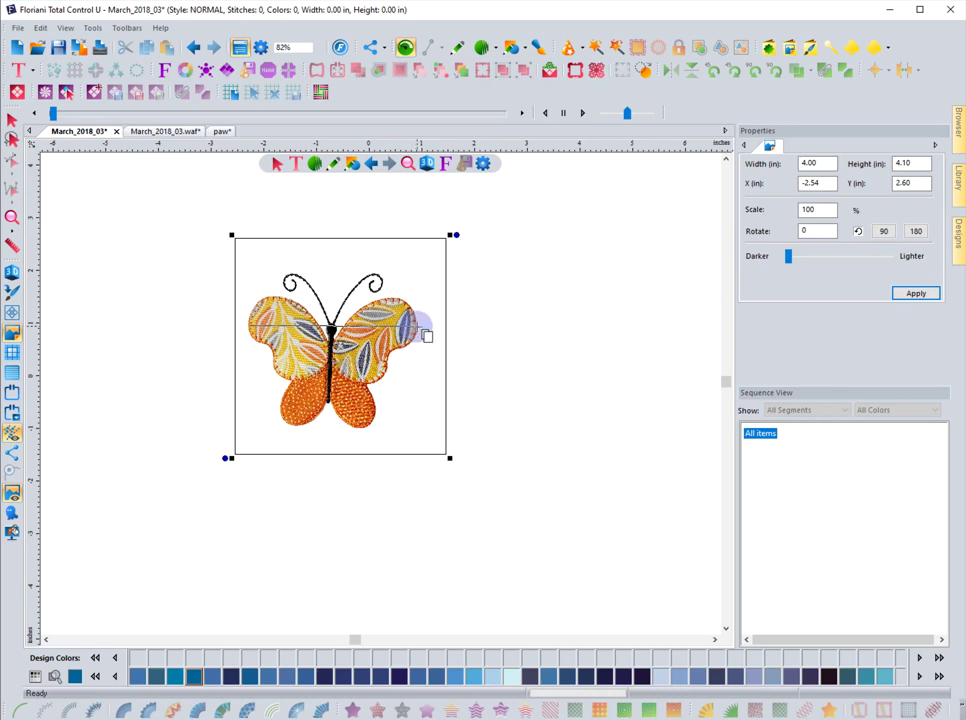
left_click(426, 336)
type("4")
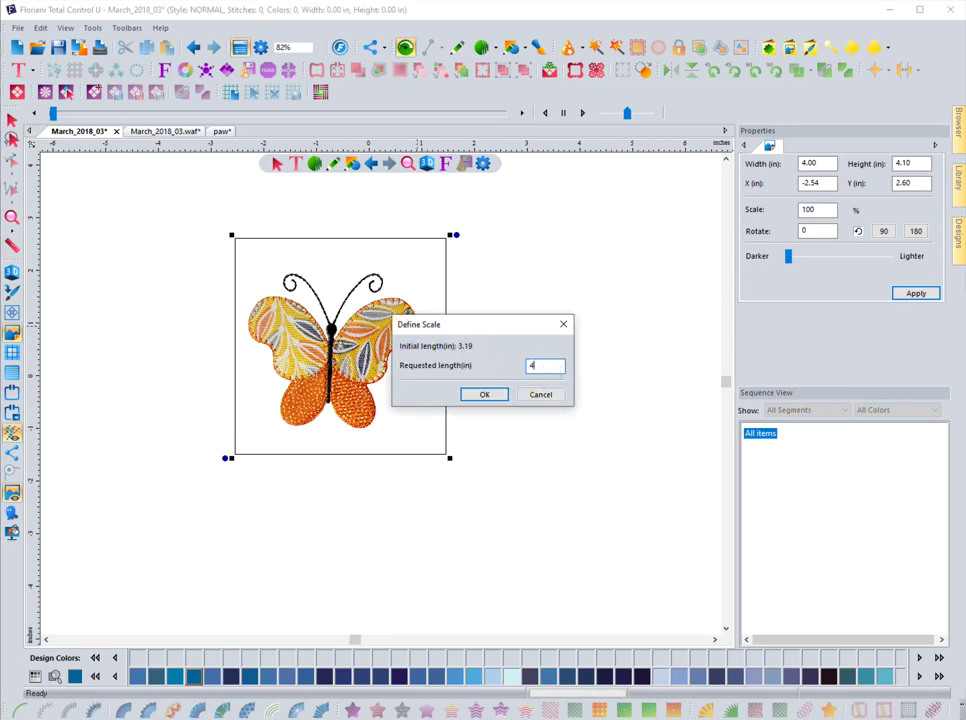
left_click(490, 394)
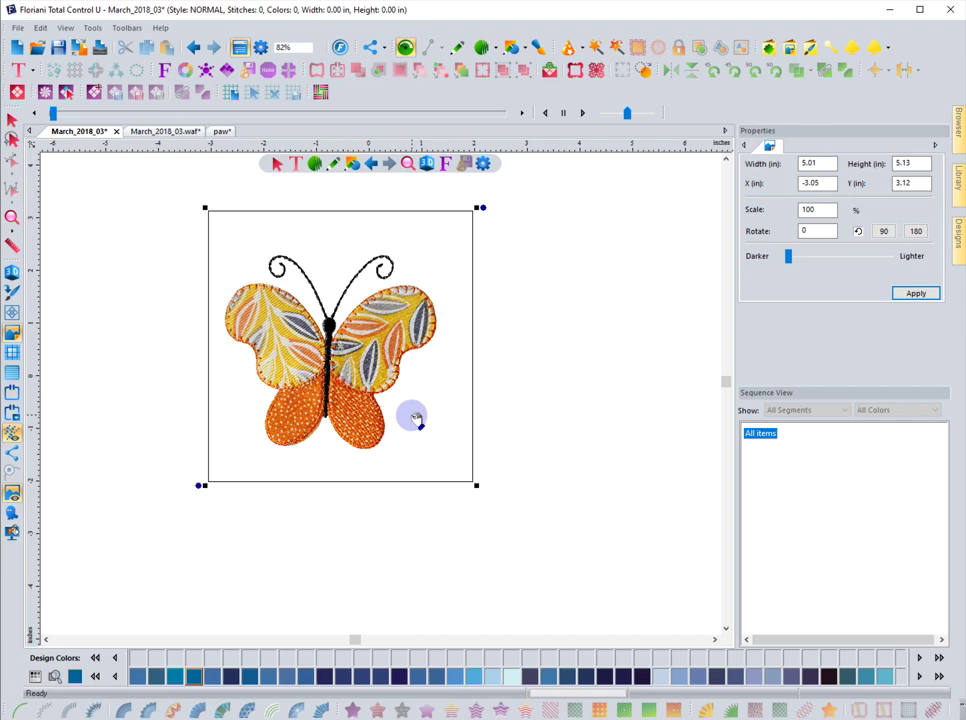
left_click(13, 247)
left_click_drag(226, 313, 297, 303)
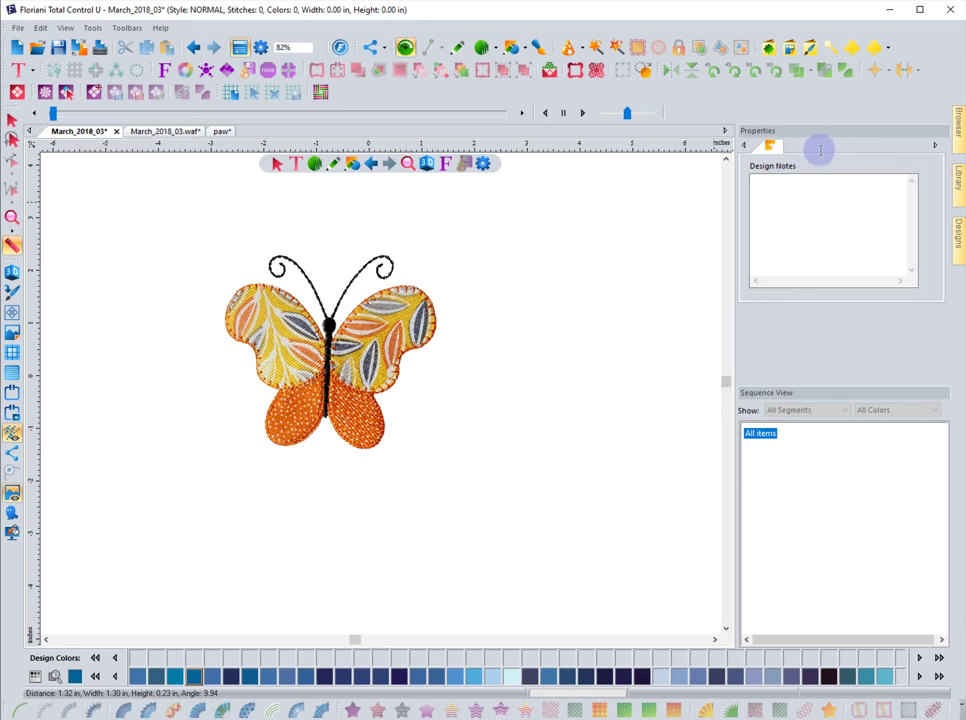
- In the March_2018_03.waf embroidery file, select the upper-left antenna and check its width and height in the transform properties
left_click(147, 131)
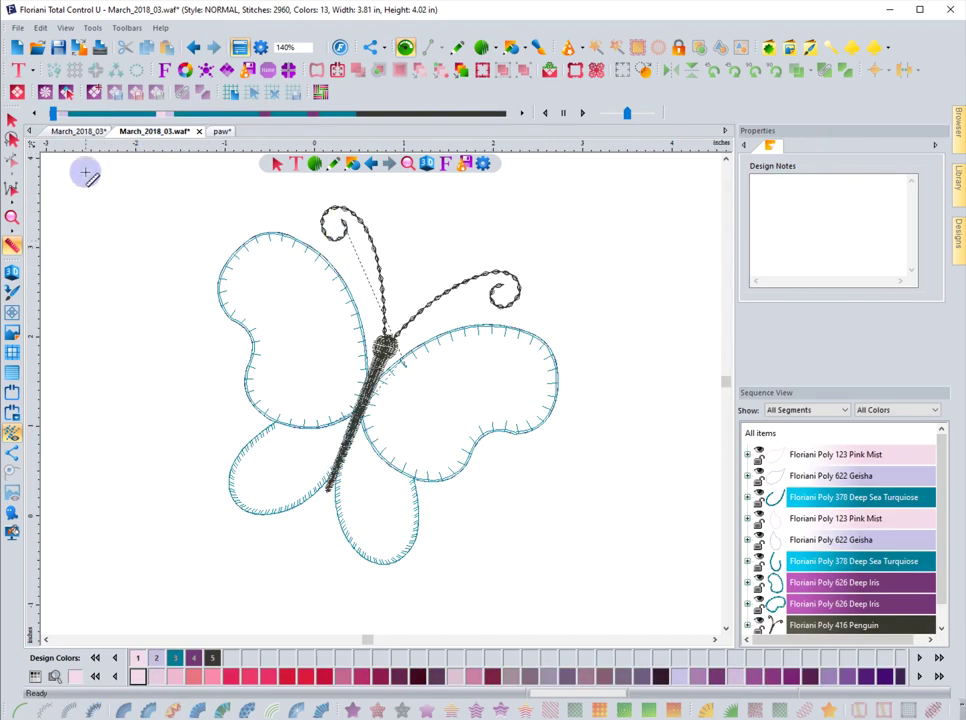
left_click(12, 120)
left_click(334, 226)
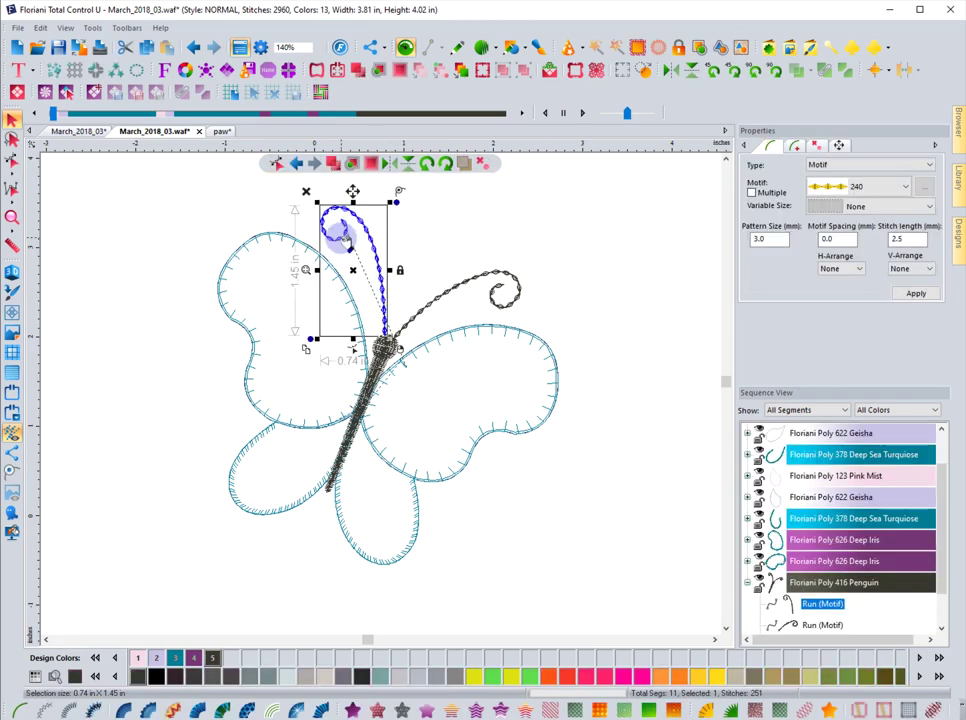
left_click(838, 146)
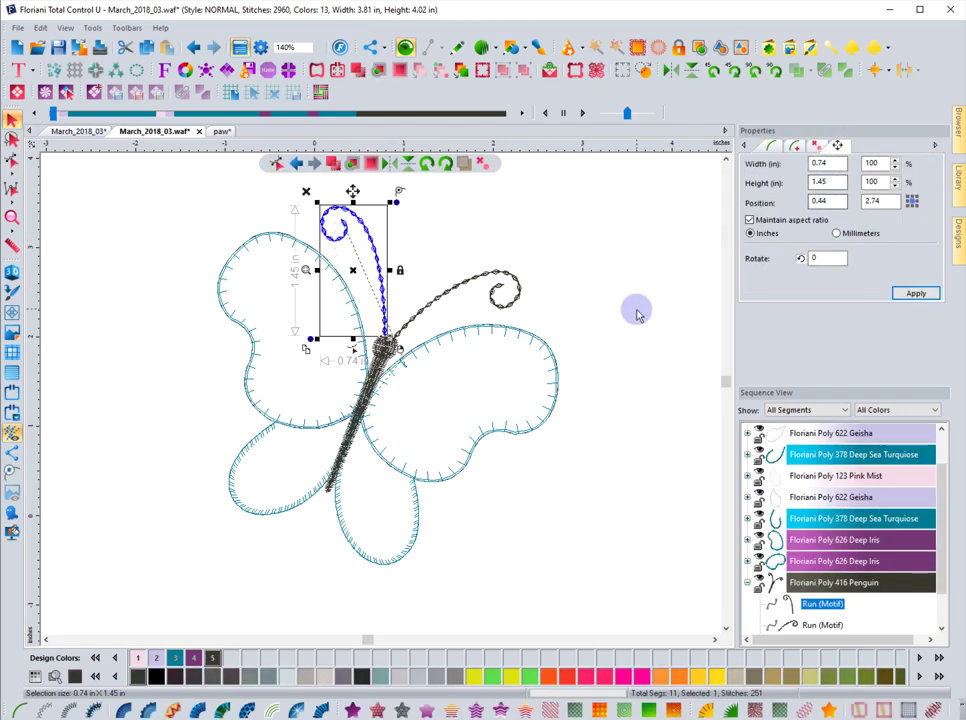
left_click(601, 294)
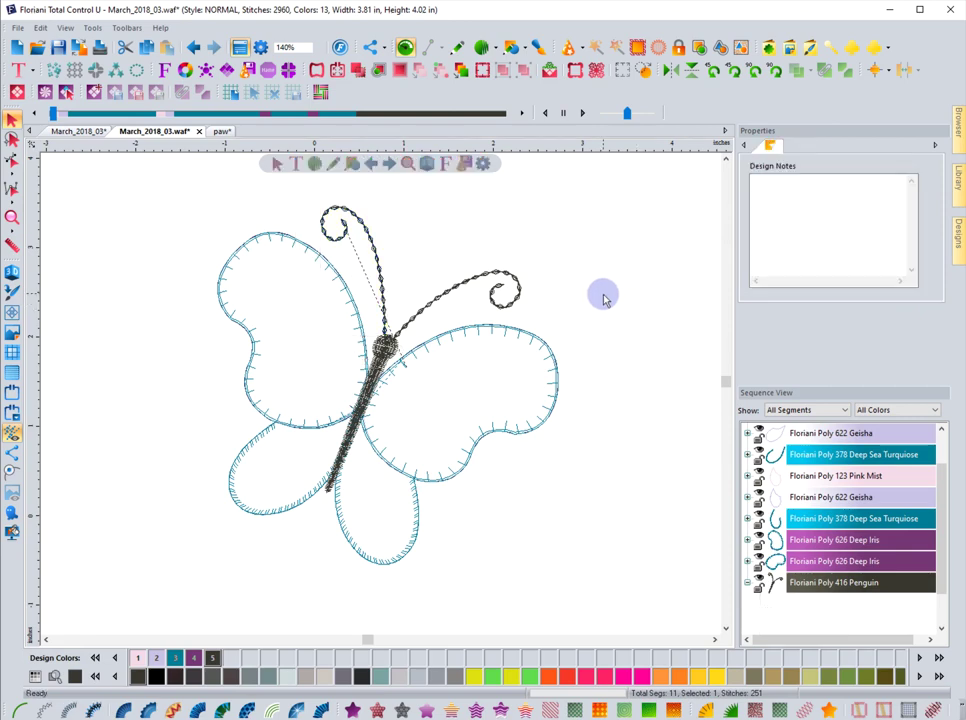
- Select the whole butterfly embroidery and compare its dimensions by switching the ruler units to Metric and back to Inches
left_click_drag(210, 230, 606, 610)
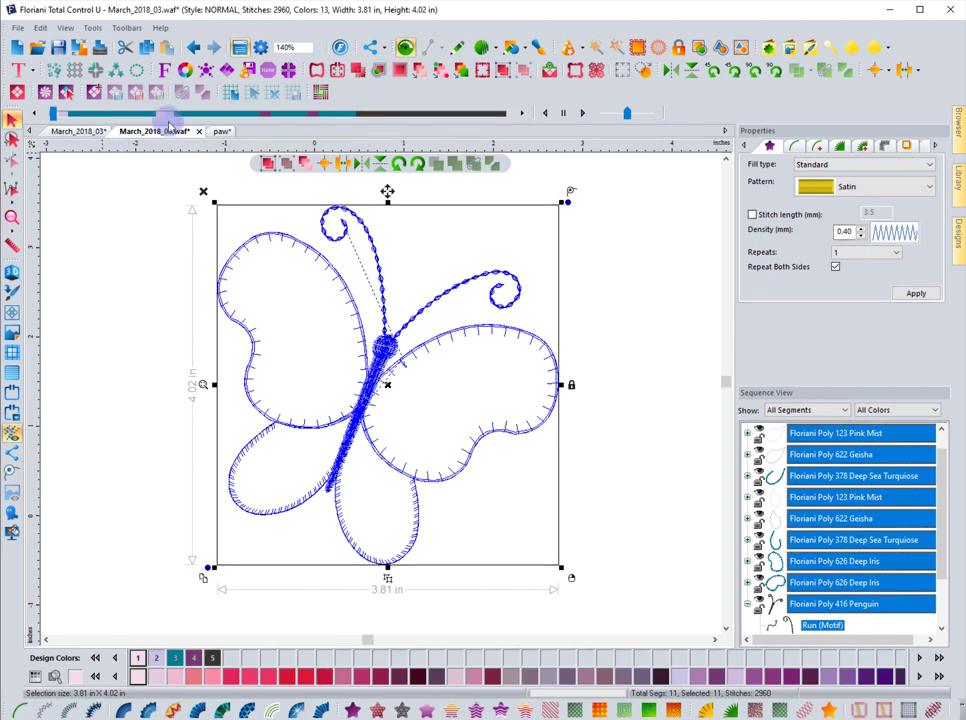
right_click(155, 147)
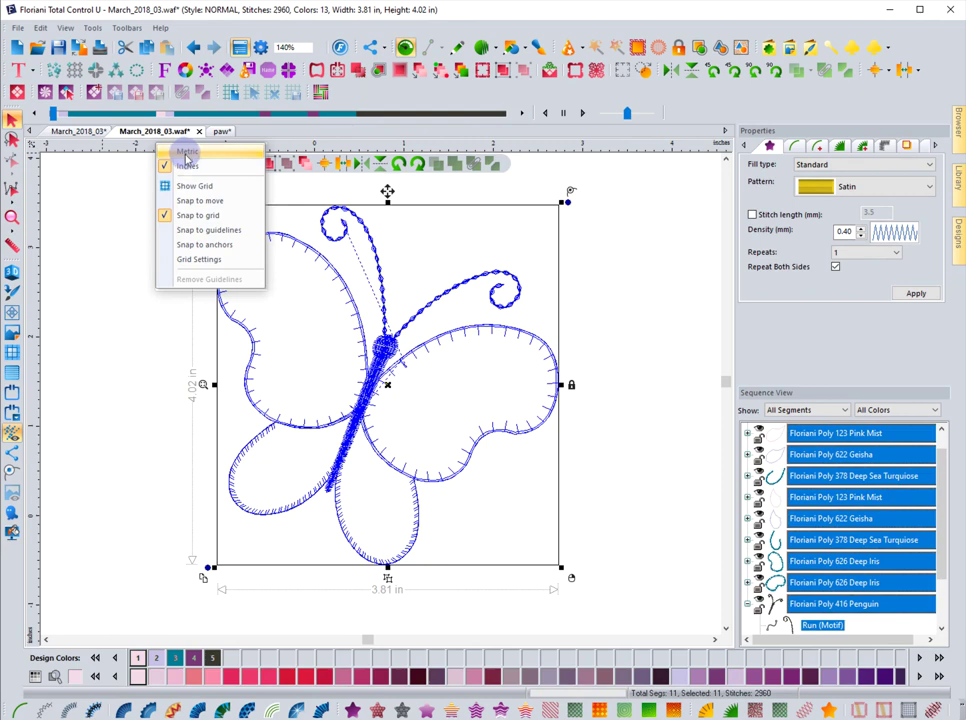
left_click(187, 155)
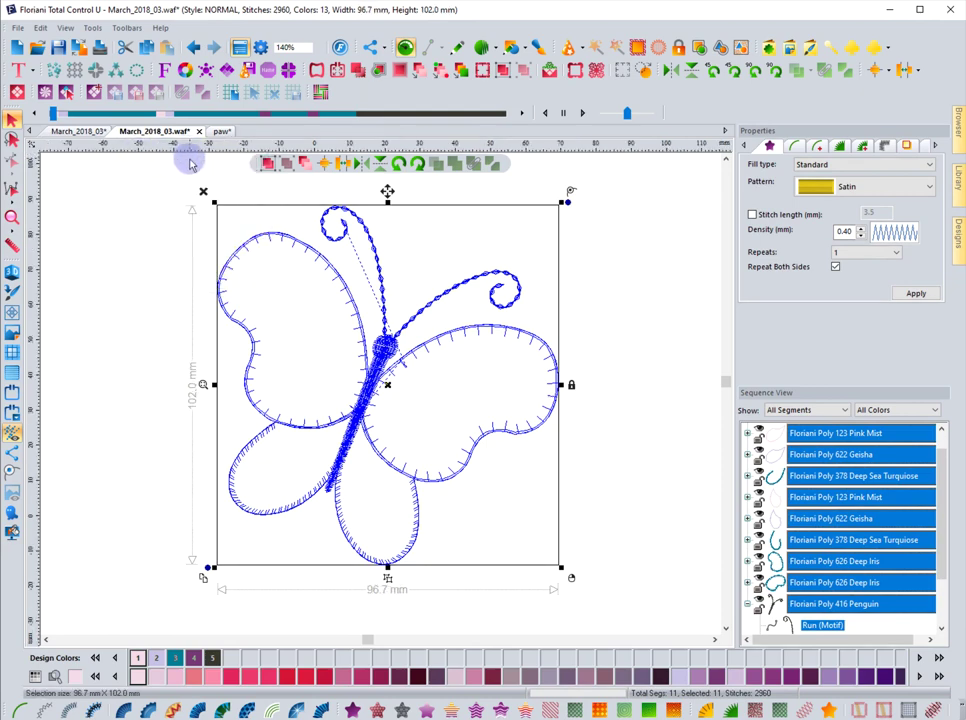
right_click(188, 148)
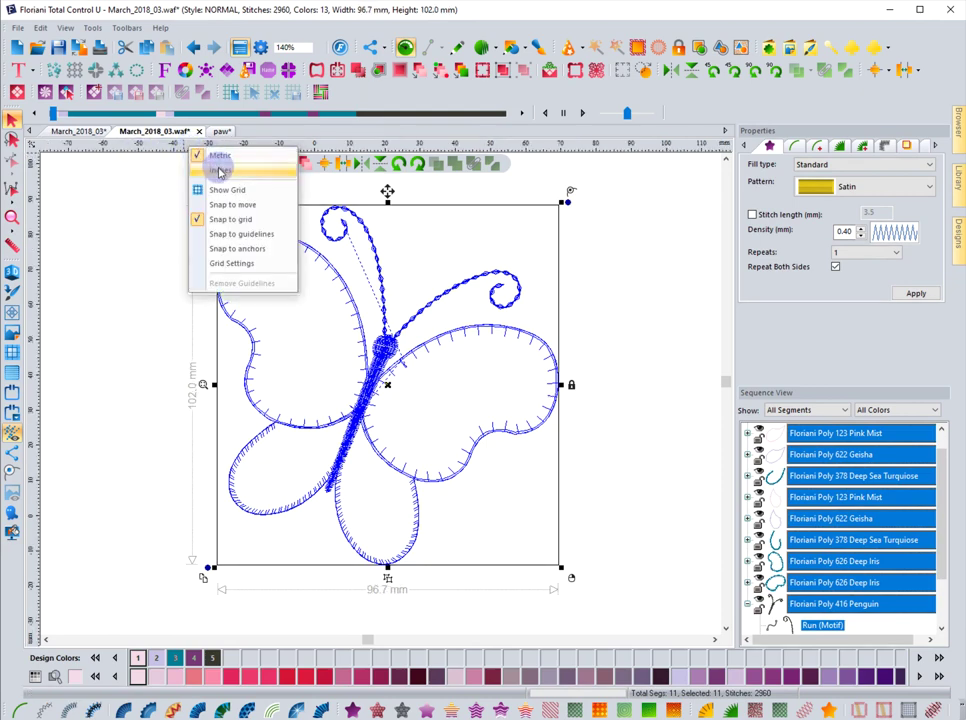
left_click(219, 172)
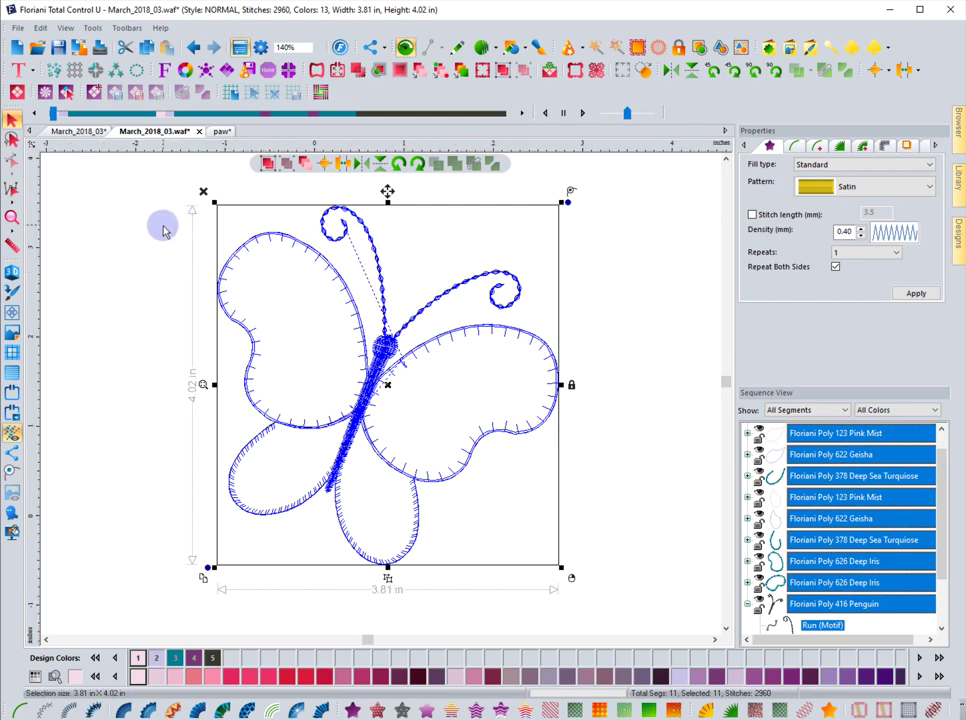
left_click(164, 230)
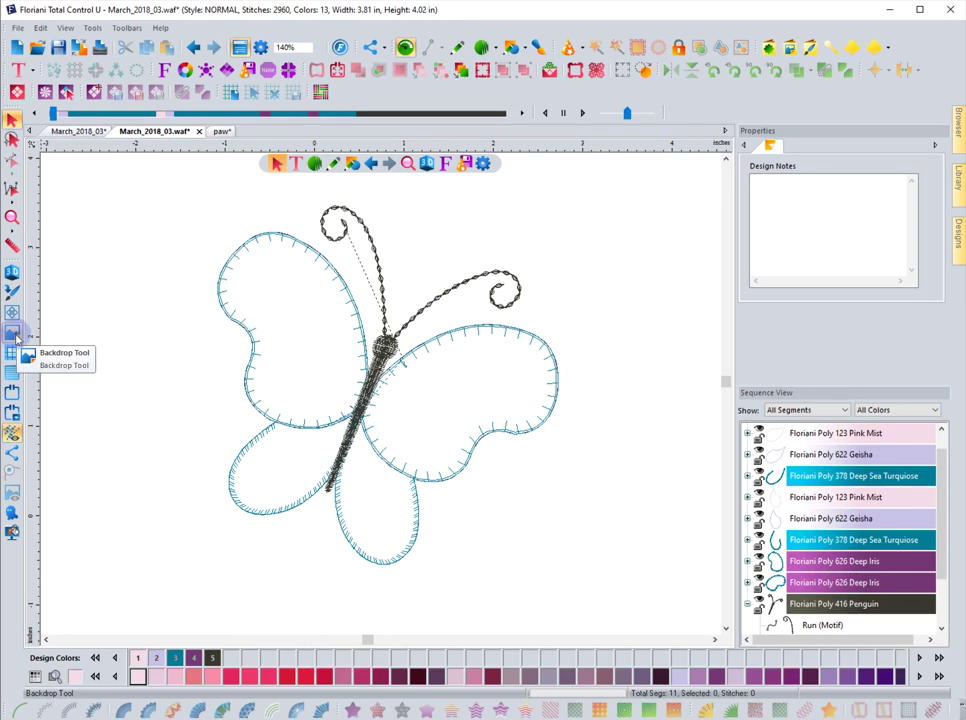
- Hide and reshow the backdrop image in the March_2018_03 design, and switch to the paw vector file
left_click(86, 132)
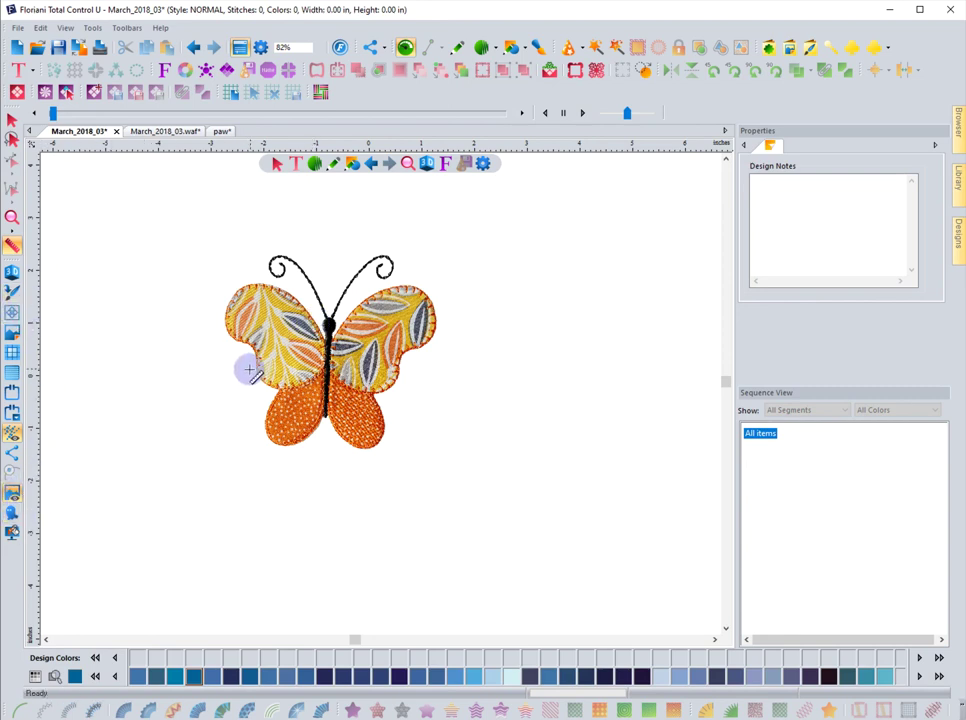
left_click(12, 494)
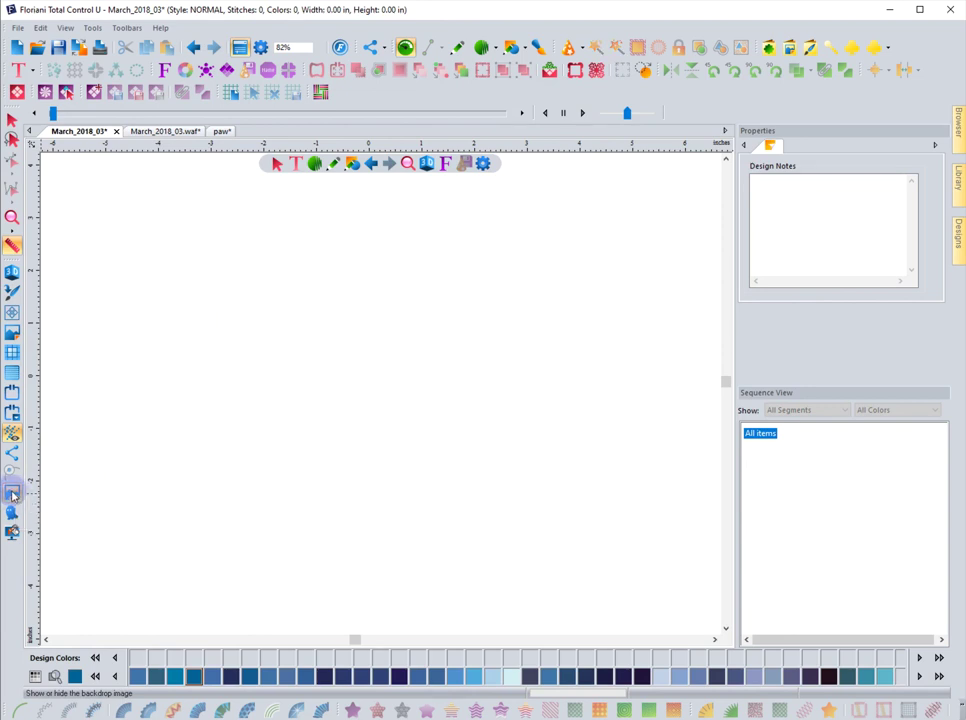
left_click(12, 494)
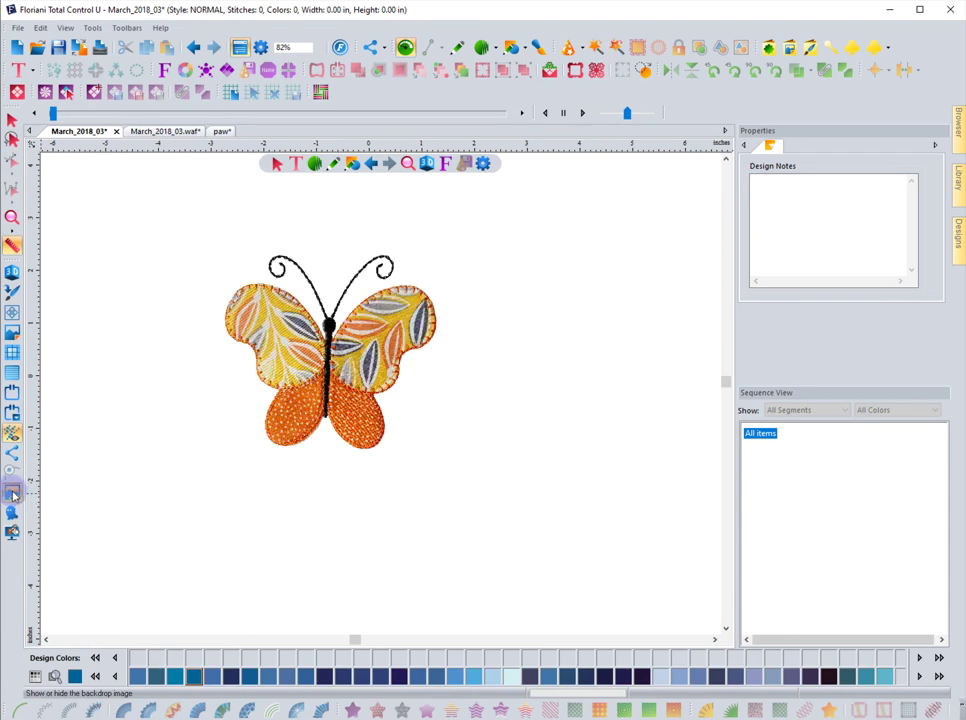
left_click(12, 494)
left_click(12, 494)
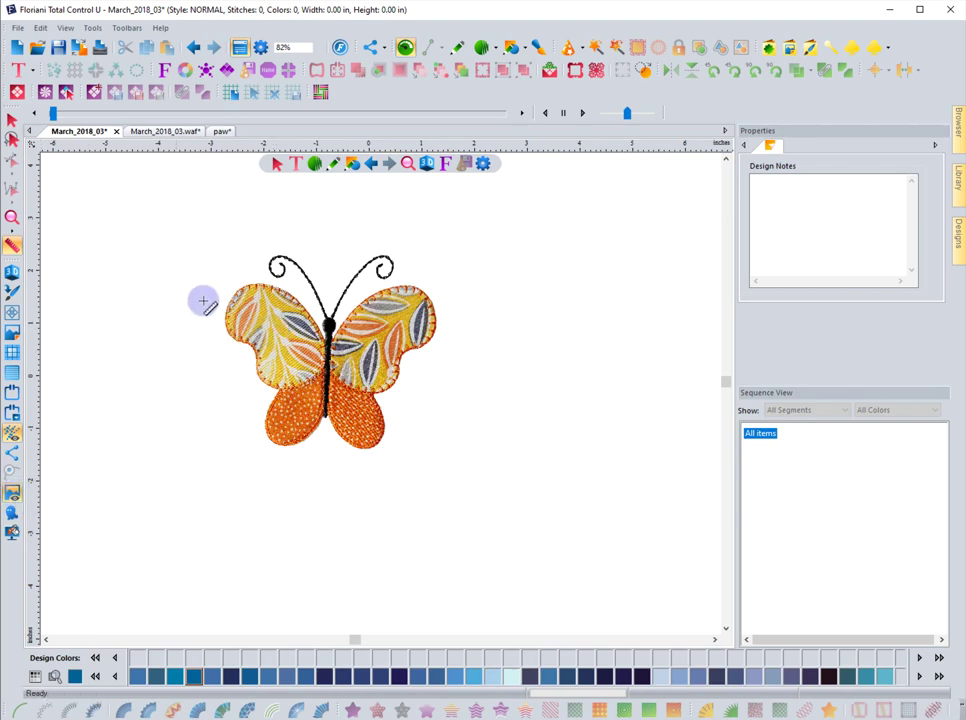
left_click(223, 134)
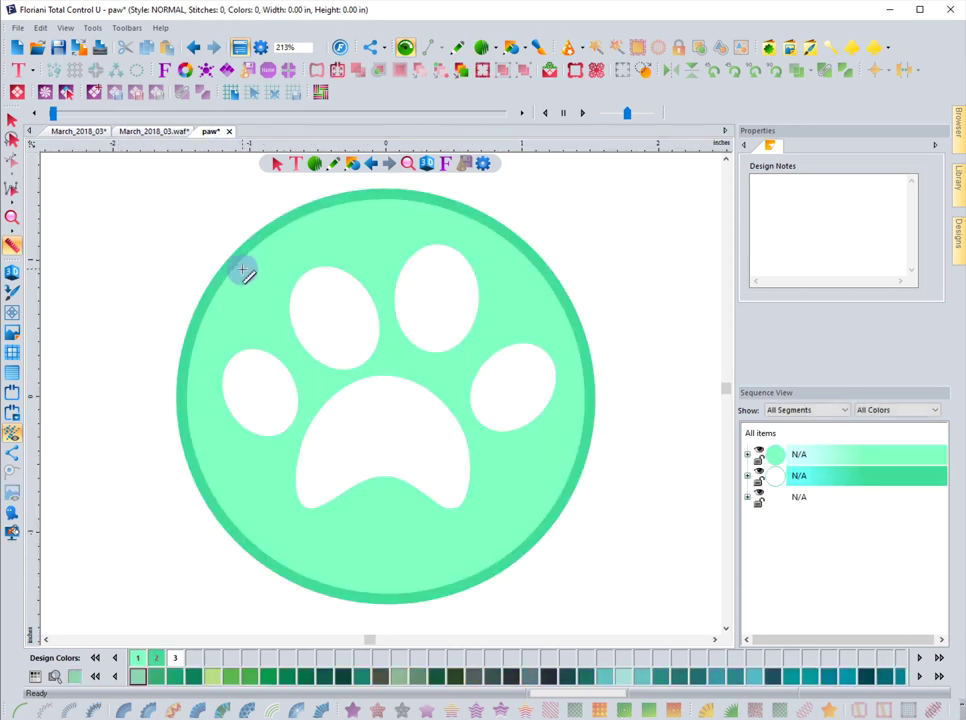